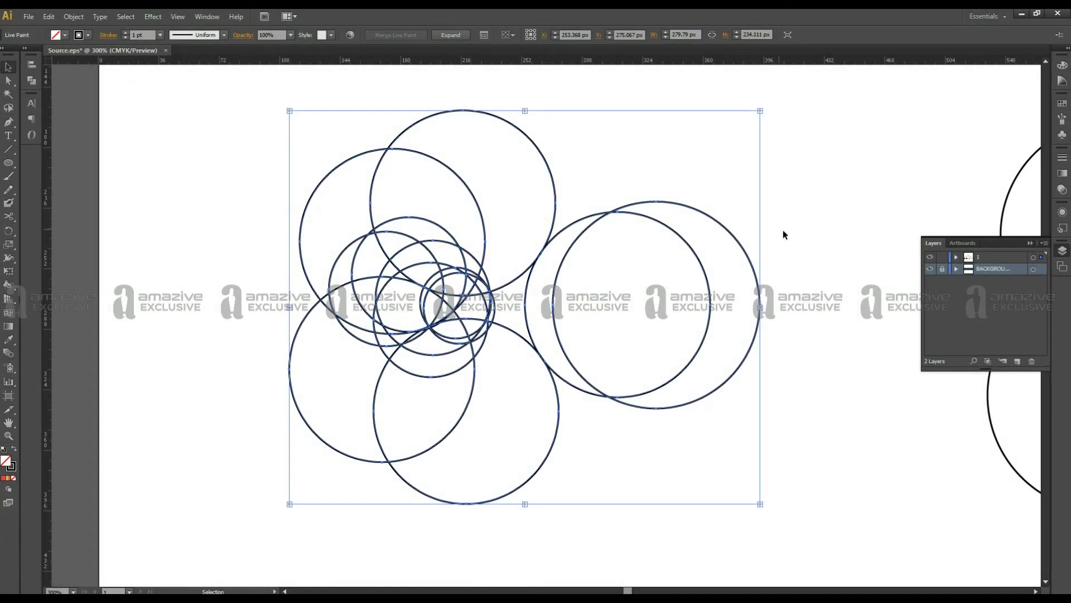
# Pan across the finished orange fish logo, its guide circles and tagline
pyautogui.click(785, 233)
pyautogui.moveTo(785, 233); pyautogui.dragTo(504, 215)
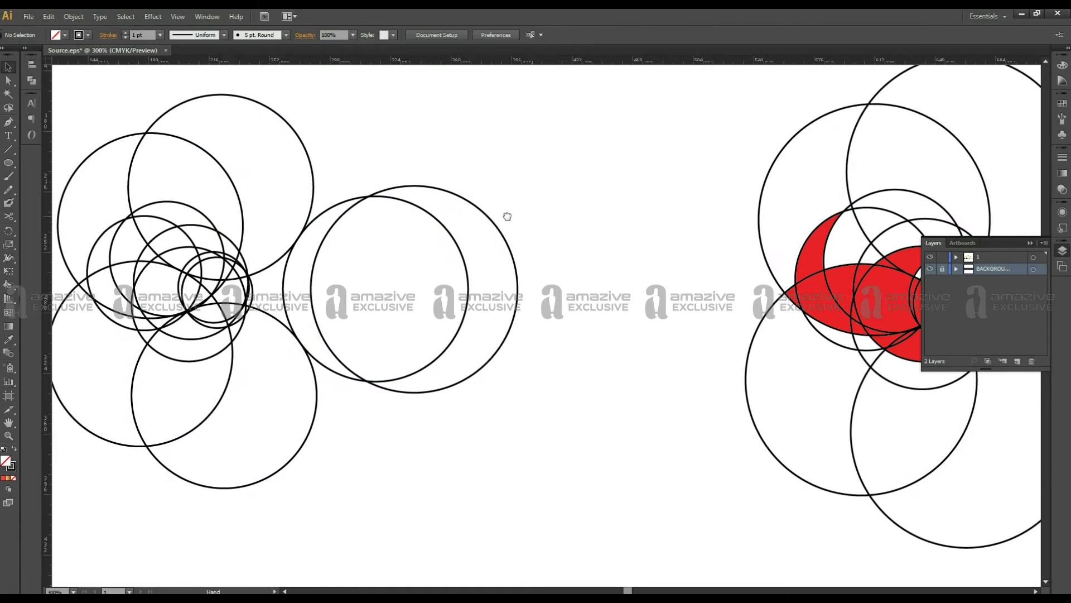
pyautogui.moveTo(872, 242); pyautogui.dragTo(439, 242)
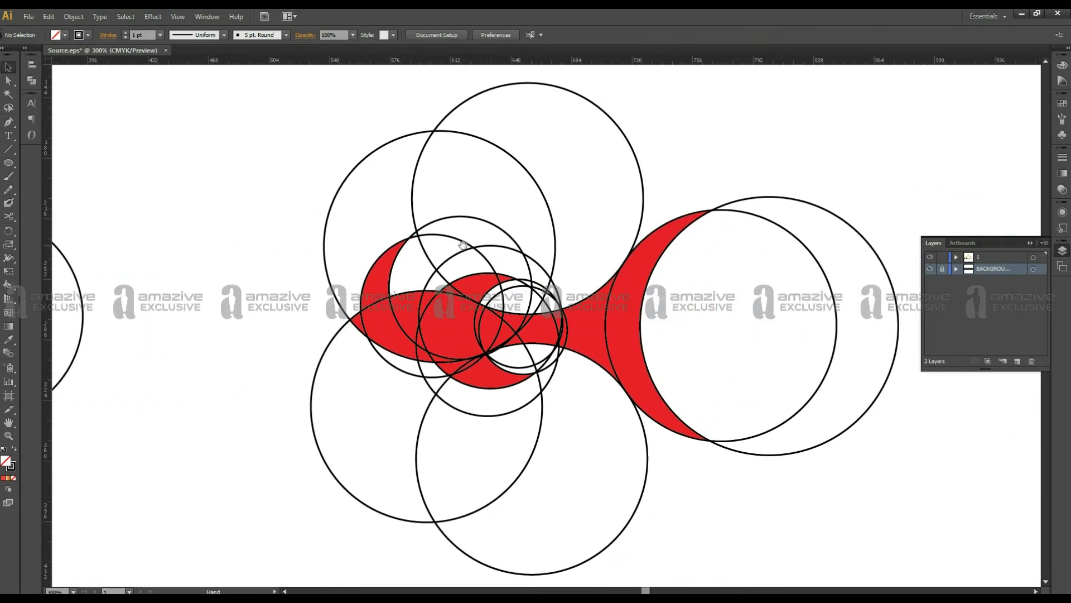
pyautogui.moveTo(806, 296); pyautogui.dragTo(521, 299)
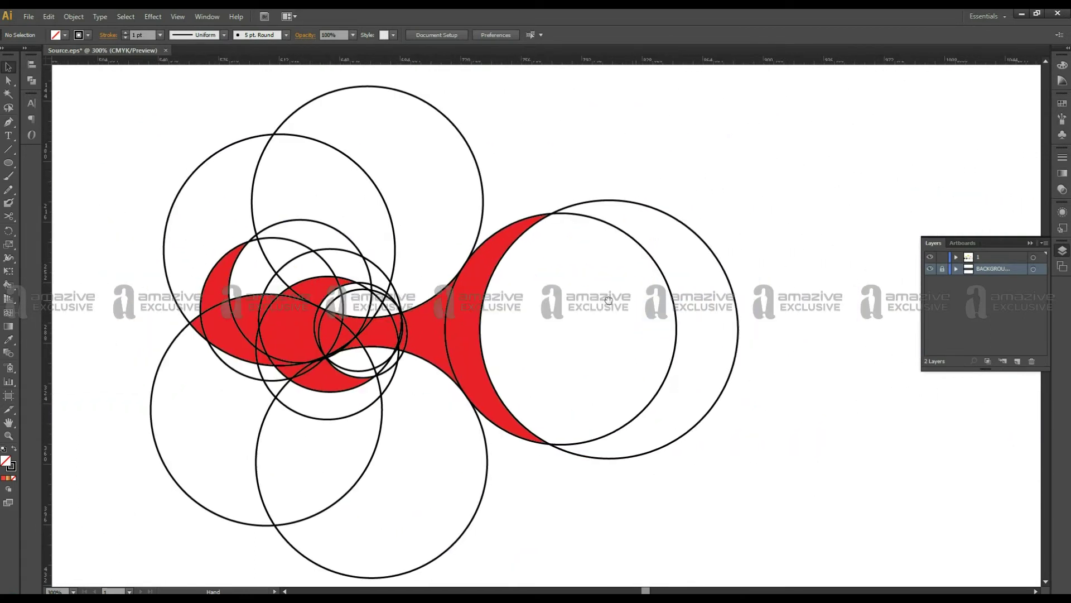
pyautogui.moveTo(853, 299); pyautogui.dragTo(439, 303)
pyautogui.moveTo(767, 306); pyautogui.dragTo(508, 305)
pyautogui.moveTo(748, 318); pyautogui.dragTo(464, 308)
pyautogui.moveTo(826, 277); pyautogui.dragTo(537, 290)
pyautogui.moveTo(841, 296); pyautogui.dragTo(482, 315)
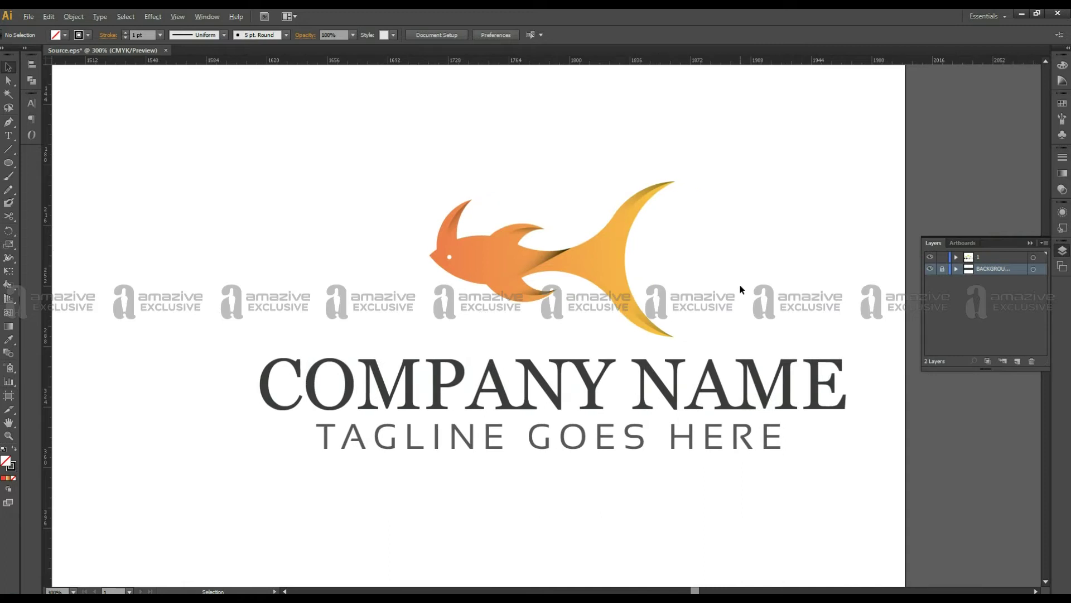
# Scroll down to the pencil fish sketch and the concentric golden circles
pyautogui.scroll(-2, 741, 289)
pyautogui.scroll(-1, 741, 289)
pyautogui.moveTo(598, 305)
pyautogui.mouseDown()
pyautogui.moveTo(653, 262)
pyautogui.moveTo(776, 231)
pyautogui.mouseUp()
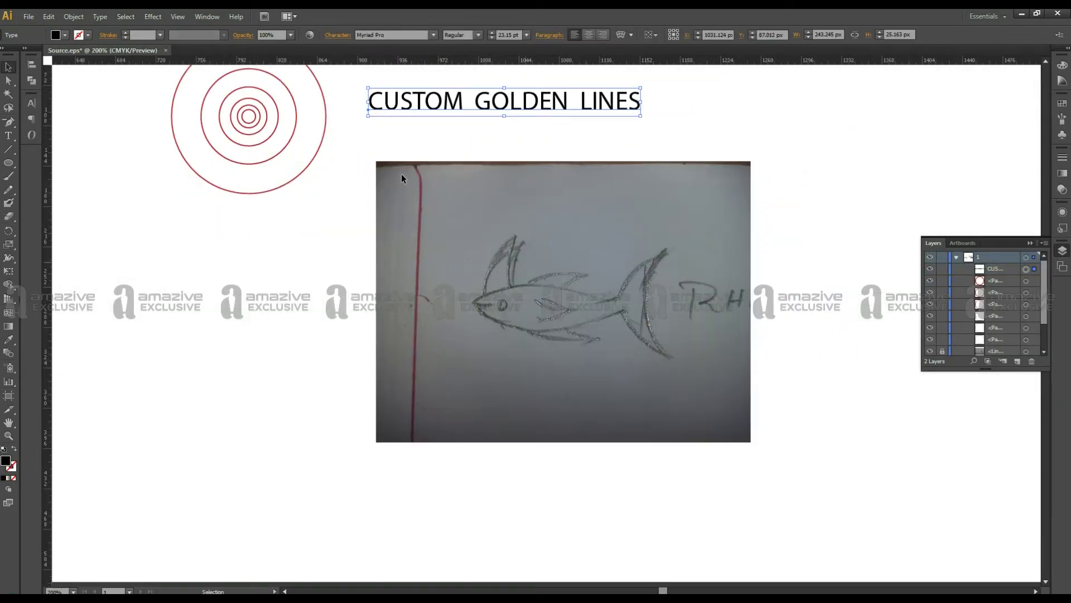
# Paste a copy of the largest golden circle over the sketch with a yellow stroke
pyautogui.click(322, 148)
pyautogui.hotkey('ctrl', 'c')
pyautogui.hotkey('ctrl', 'v')
pyautogui.hotkey('ctrl', '+')
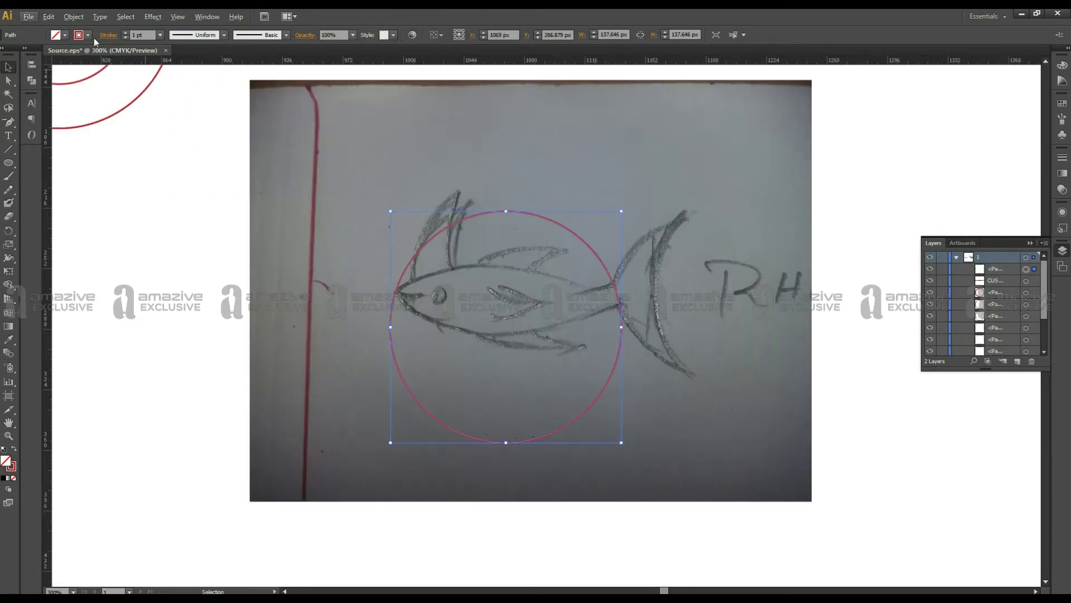
pyautogui.click(87, 35)
pyautogui.click(106, 56)
pyautogui.click(56, 57)
pyautogui.click(65, 68)
pyautogui.click(46, 64)
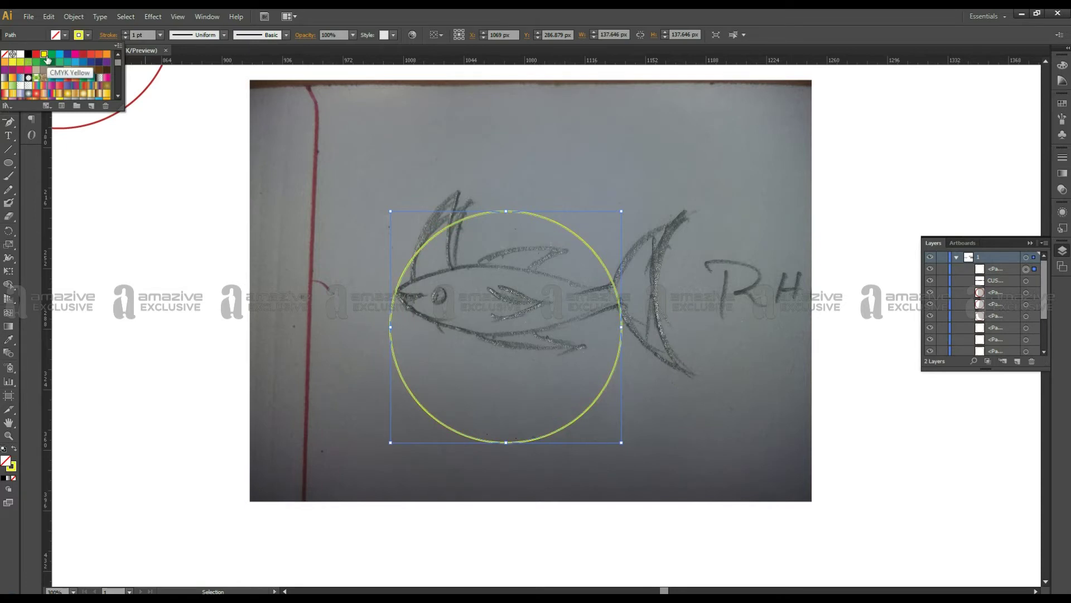
pyautogui.click(647, 212)
# Stroke the concentric circle set yellow, then reselect the circle over the fish
pyautogui.moveTo(154, 141)
pyautogui.mouseDown()
pyautogui.moveTo(309, 165)
pyautogui.moveTo(335, 359)
pyautogui.mouseUp()
pyautogui.click(240, 344)
pyautogui.click(87, 36)
pyautogui.click(56, 58)
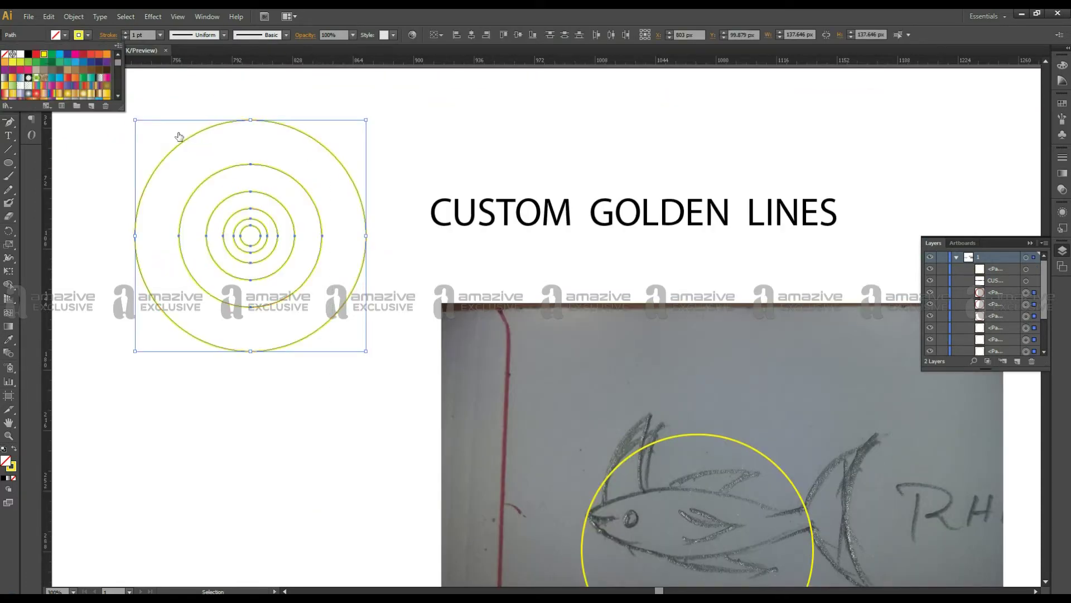
pyautogui.moveTo(558, 390); pyautogui.dragTo(395, 175)
pyautogui.click(521, 190)
pyautogui.scroll(1, 525, 207)
# Drag yellow circle copies along the fish body, snapping one to the intersection above
pyautogui.moveTo(624, 227); pyautogui.dragTo(580, 294)
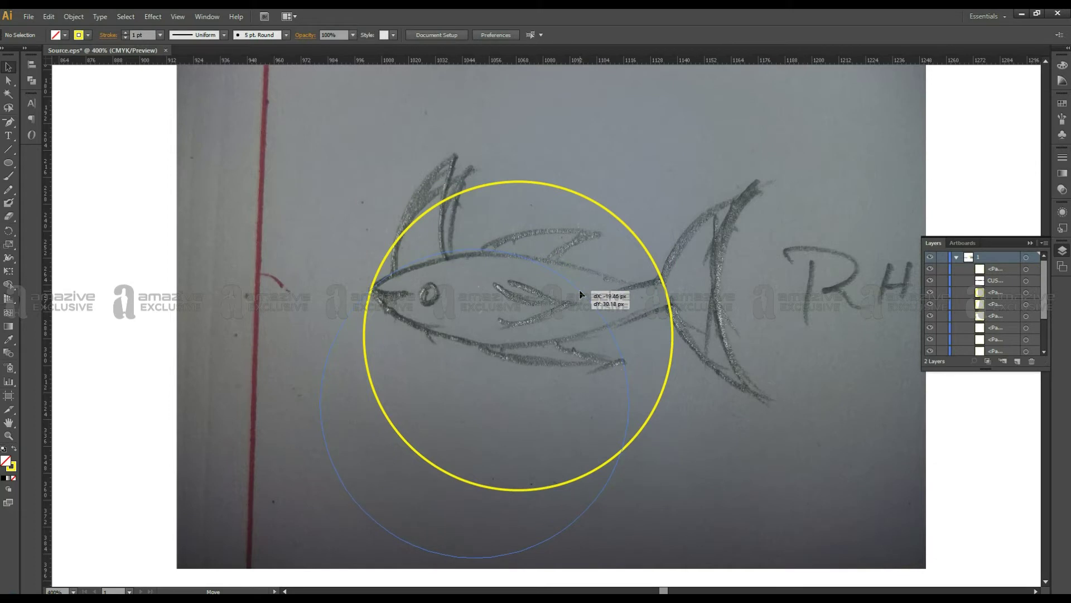
pyautogui.moveTo(580, 294); pyautogui.dragTo(580, 294)
pyautogui.scroll(-1, 506, 192)
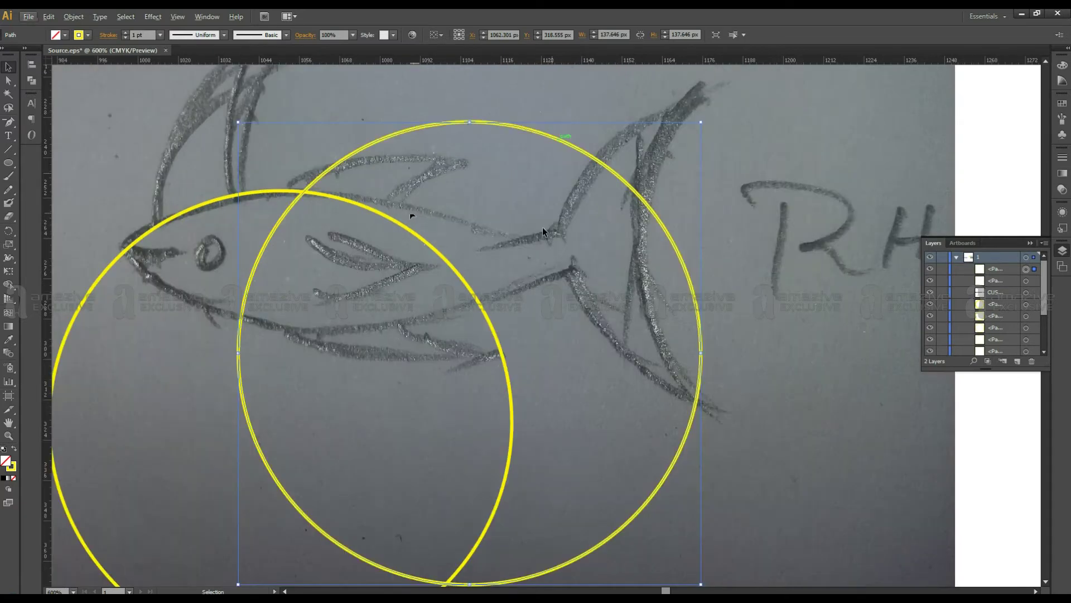
pyautogui.moveTo(551, 569); pyautogui.dragTo(388, 322)
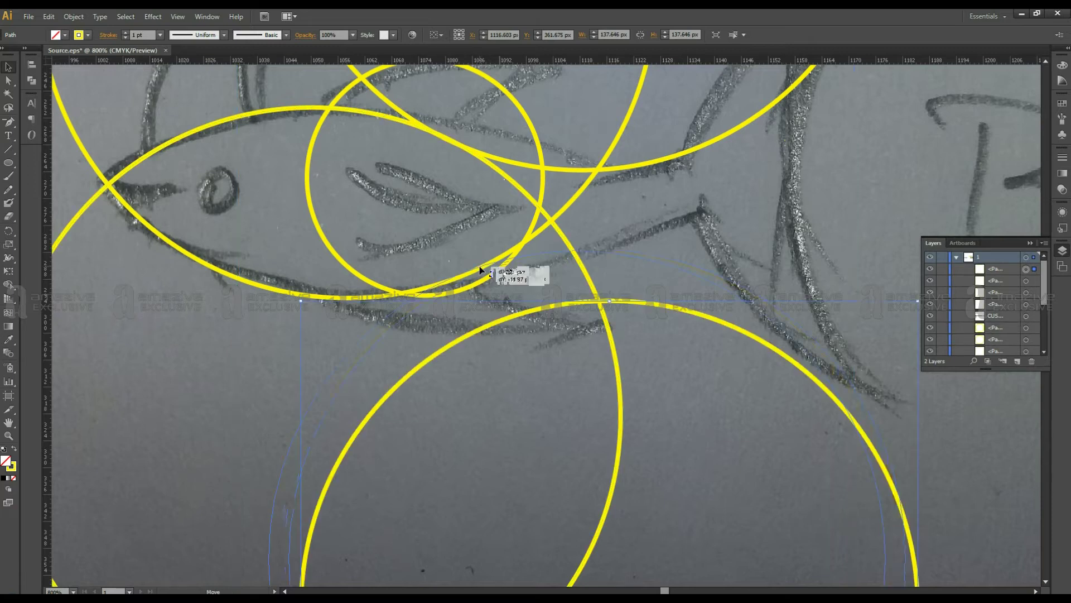
pyautogui.moveTo(479, 270); pyautogui.dragTo(497, 266)
pyautogui.click(694, 192)
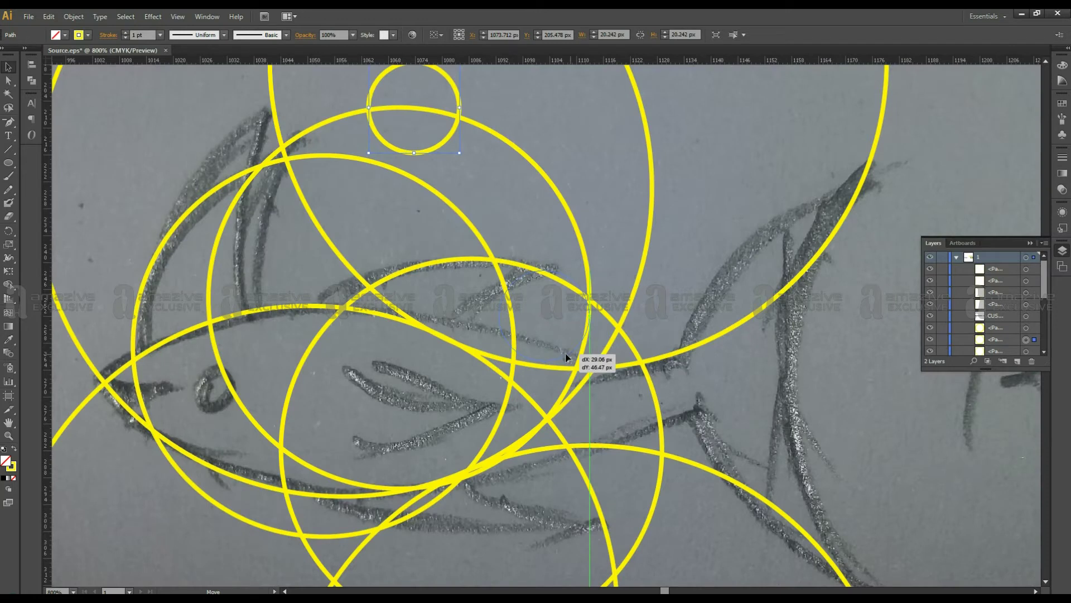
# Place the small circle precisely and move another circle over the fish's tail
pyautogui.moveTo(565, 357); pyautogui.dragTo(539, 355)
pyautogui.hotkey('ctrl', '=')
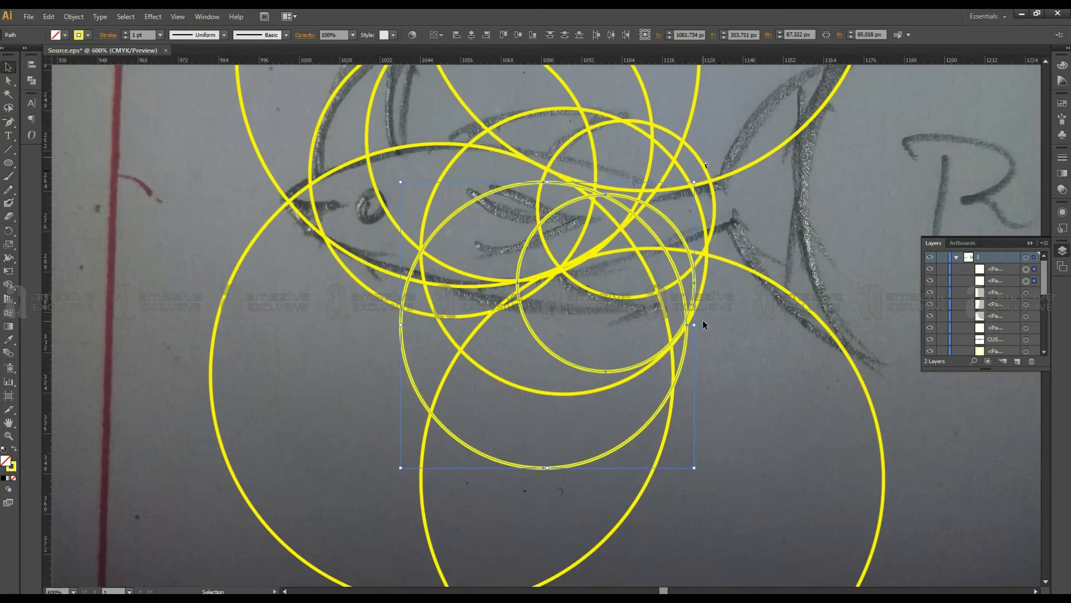
pyautogui.moveTo(702, 325); pyautogui.dragTo(630, 319)
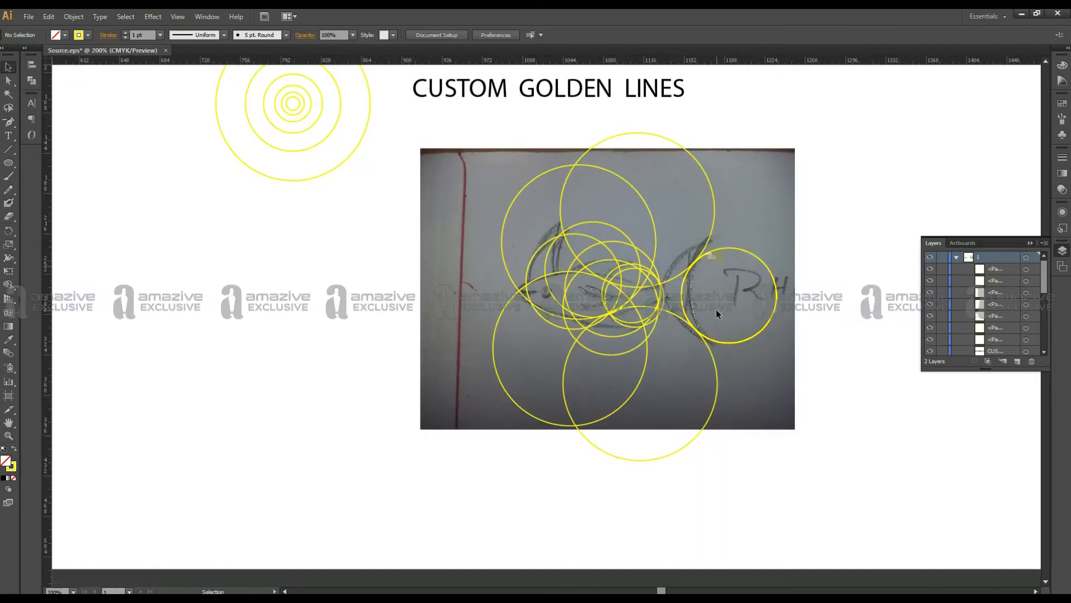
# Reposition the large tail circle, delete the small one inside it, and add a copy beside it
pyautogui.scroll(2, 717, 314)
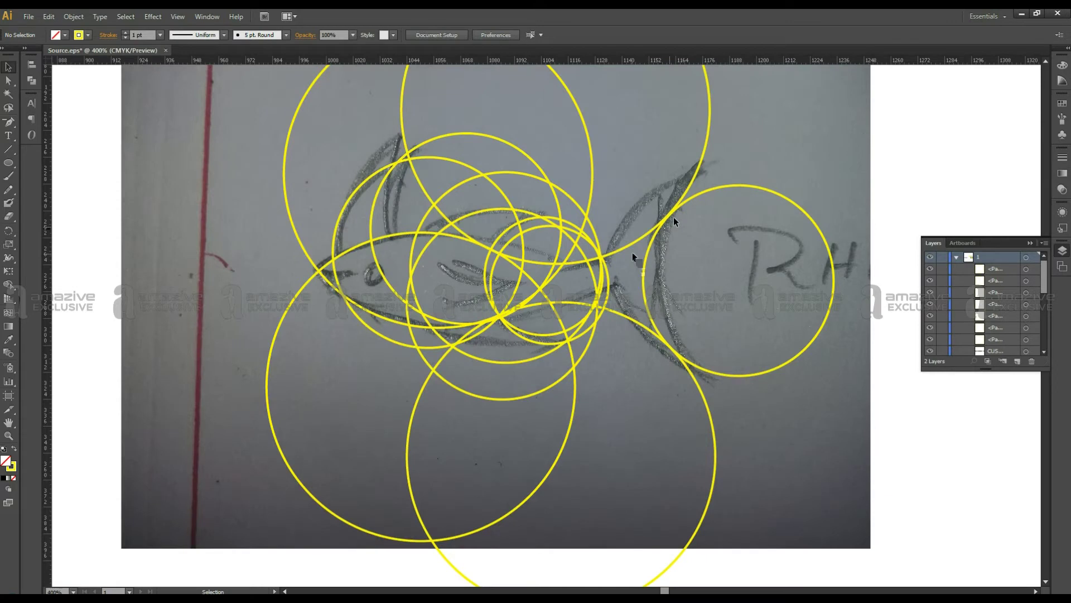
pyautogui.click(654, 238)
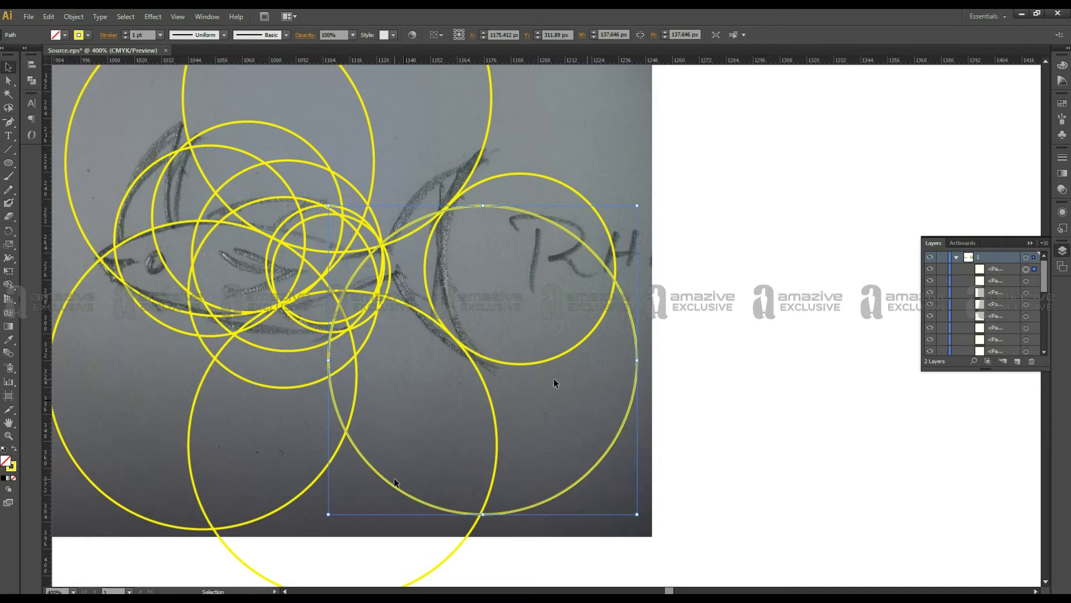
pyautogui.moveTo(395, 482); pyautogui.dragTo(453, 402)
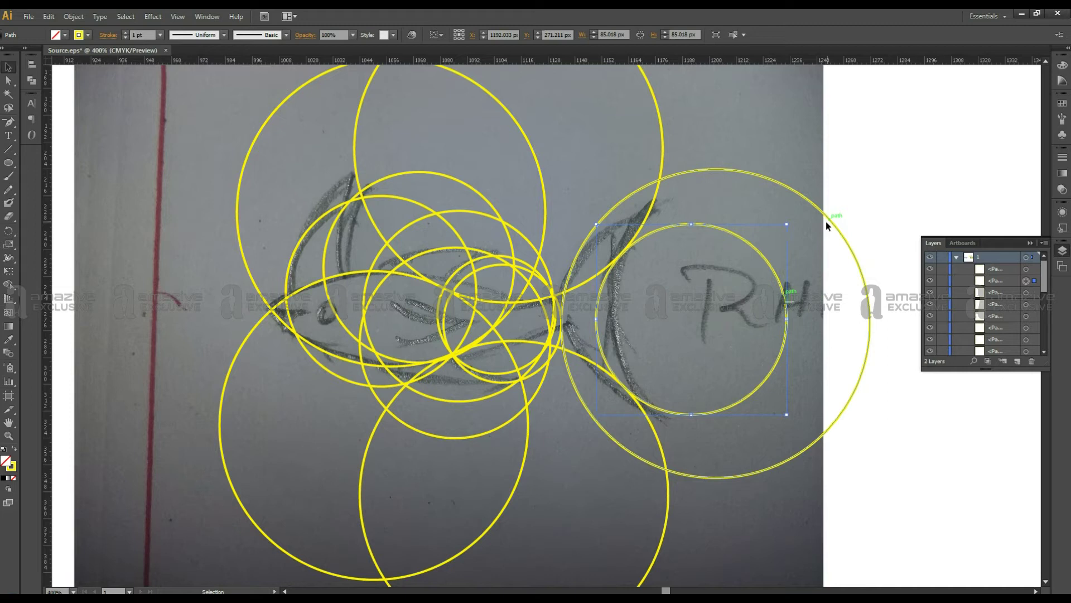
pyautogui.press('Delete')
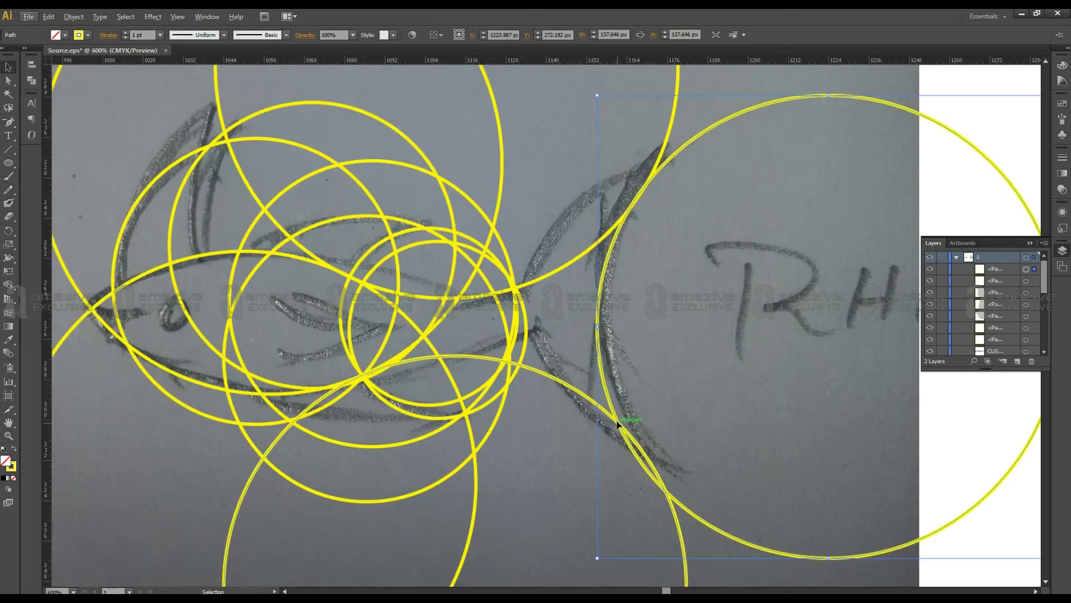
pyautogui.moveTo(617, 424); pyautogui.dragTo(623, 419)
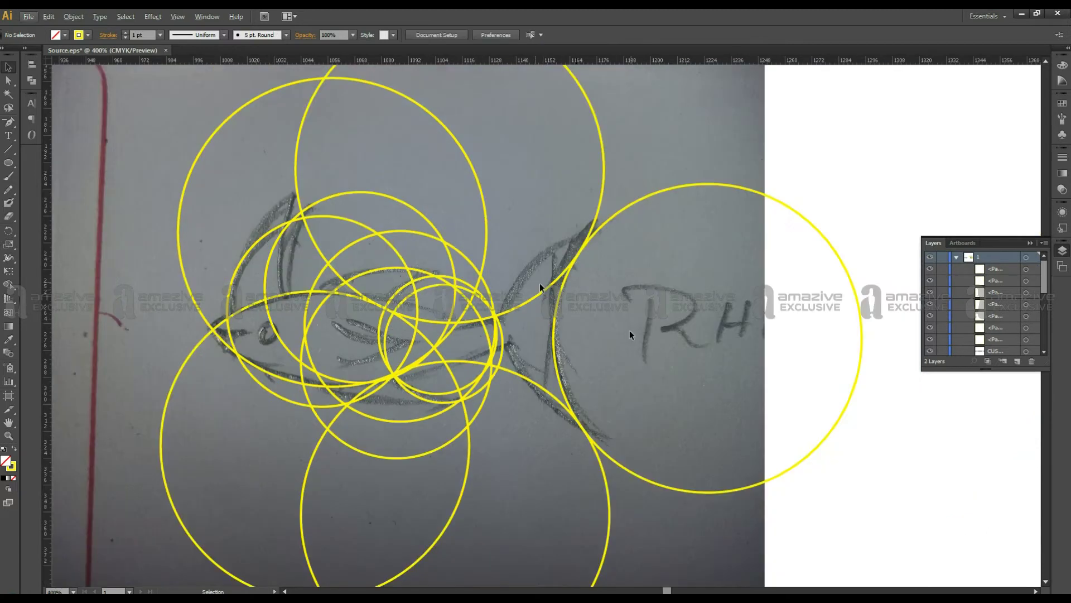
pyautogui.moveTo(629, 330); pyautogui.dragTo(631, 233)
pyautogui.click(678, 263)
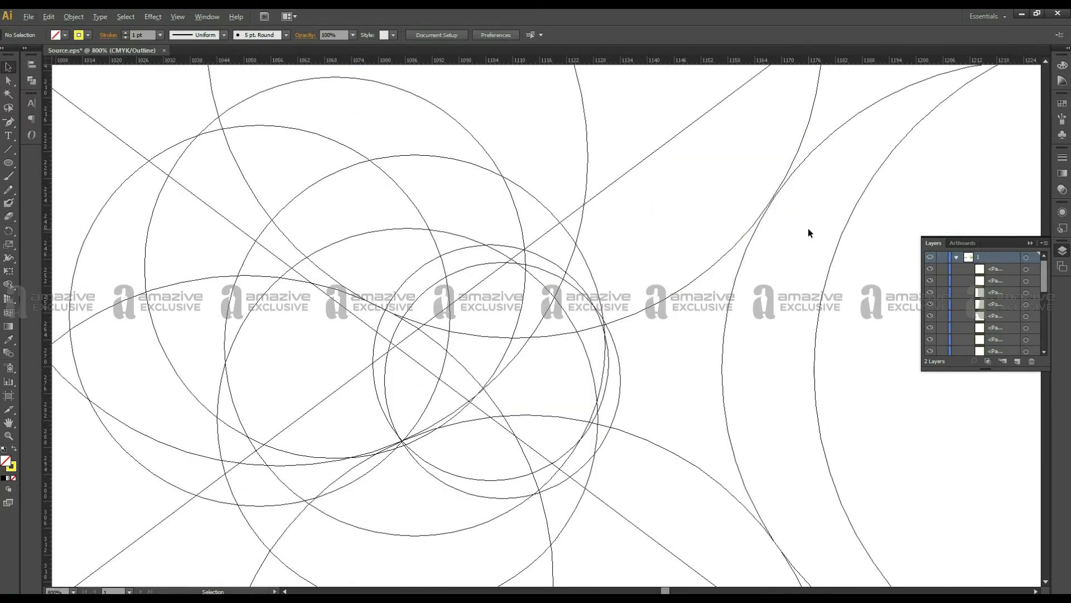
# Fine-tune the circle arcs to meet the sketch lines, then return to full Preview
pyautogui.moveTo(614, 130); pyautogui.dragTo(550, 278)
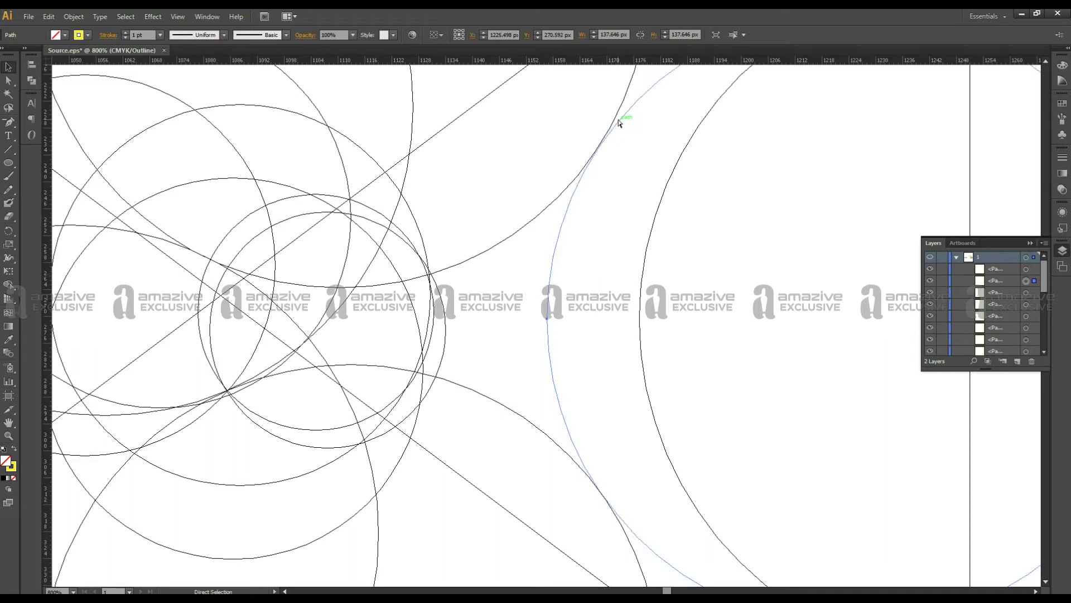
pyautogui.scroll(3, 619, 123)
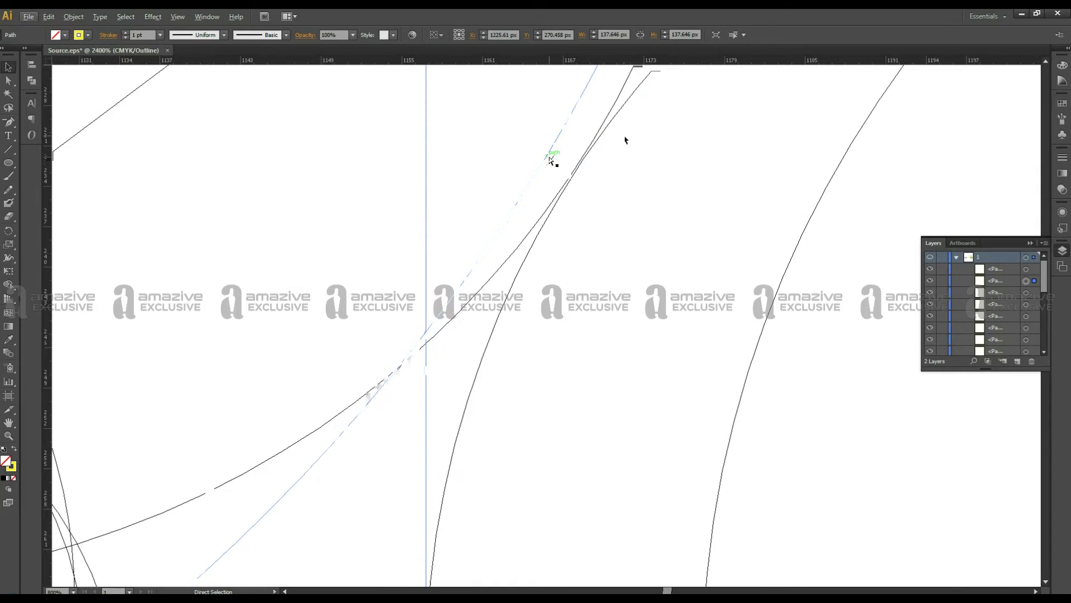
pyautogui.press('v')
pyautogui.scroll(-5, 721, 367)
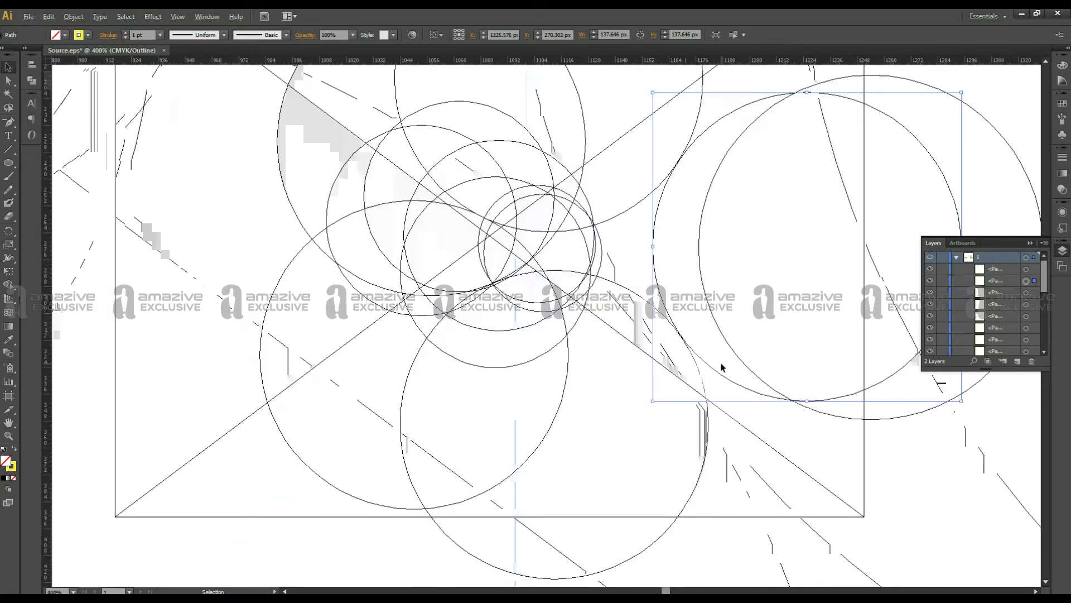
pyautogui.scroll(8, 721, 367)
pyautogui.moveTo(536, 330); pyautogui.dragTo(535, 332)
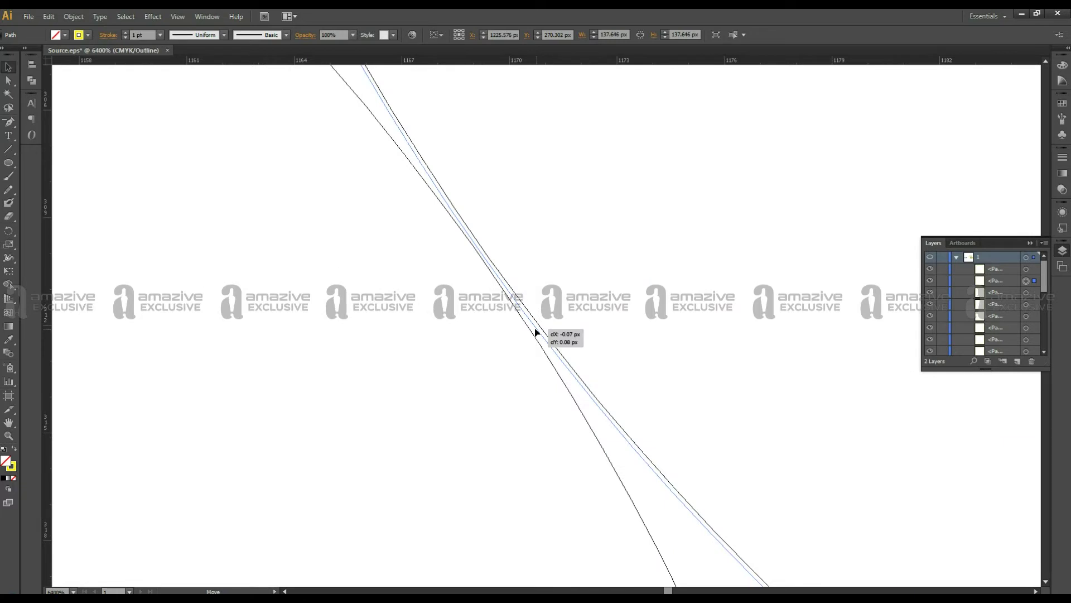
pyautogui.scroll(-8, 535, 332)
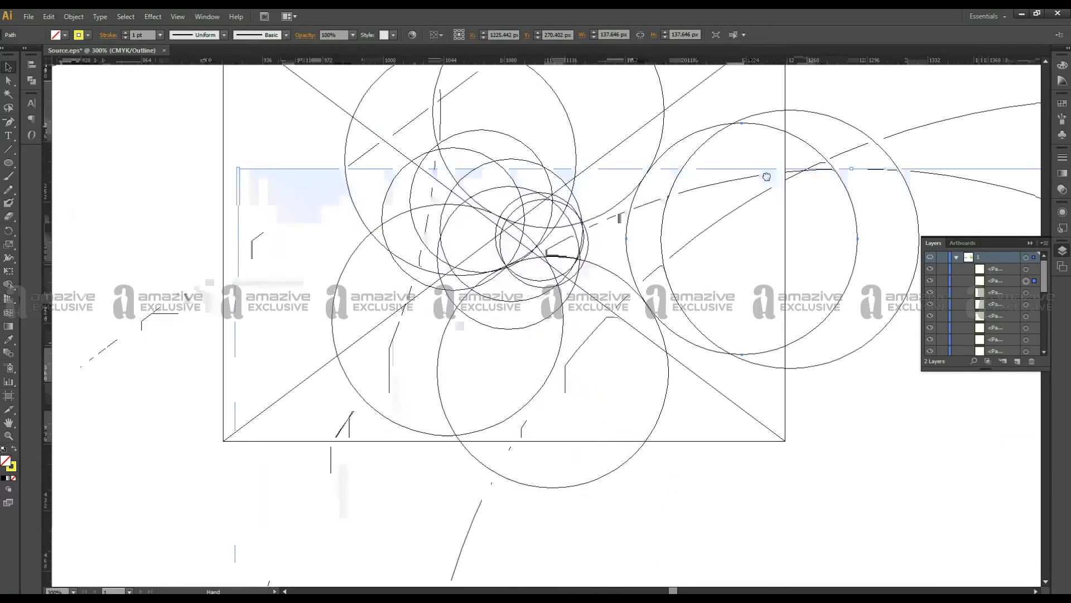
pyautogui.scroll(2, 459, 318)
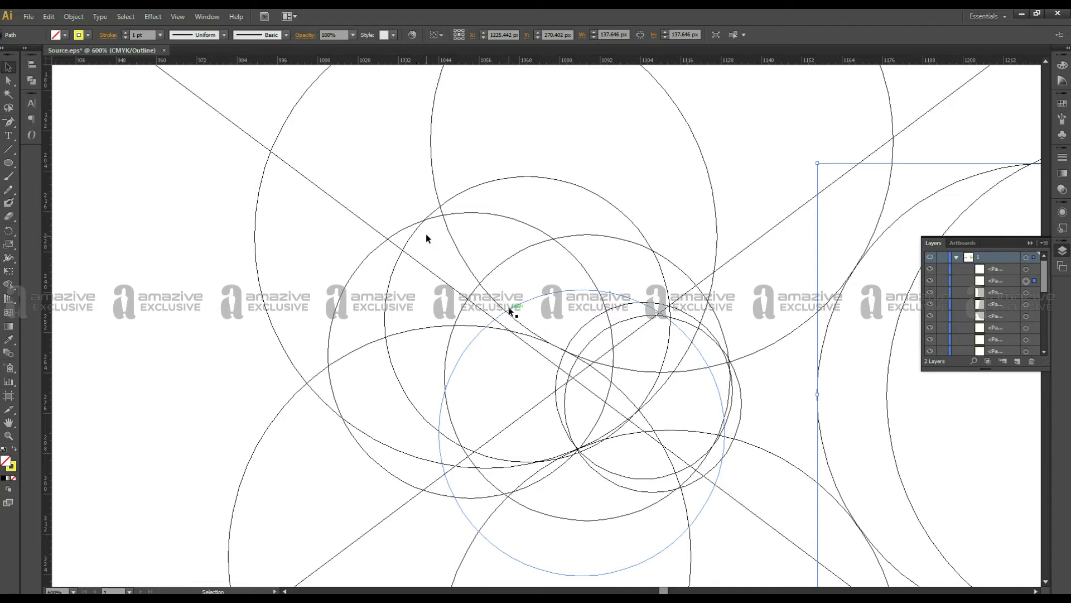
pyautogui.scroll(2, 426, 239)
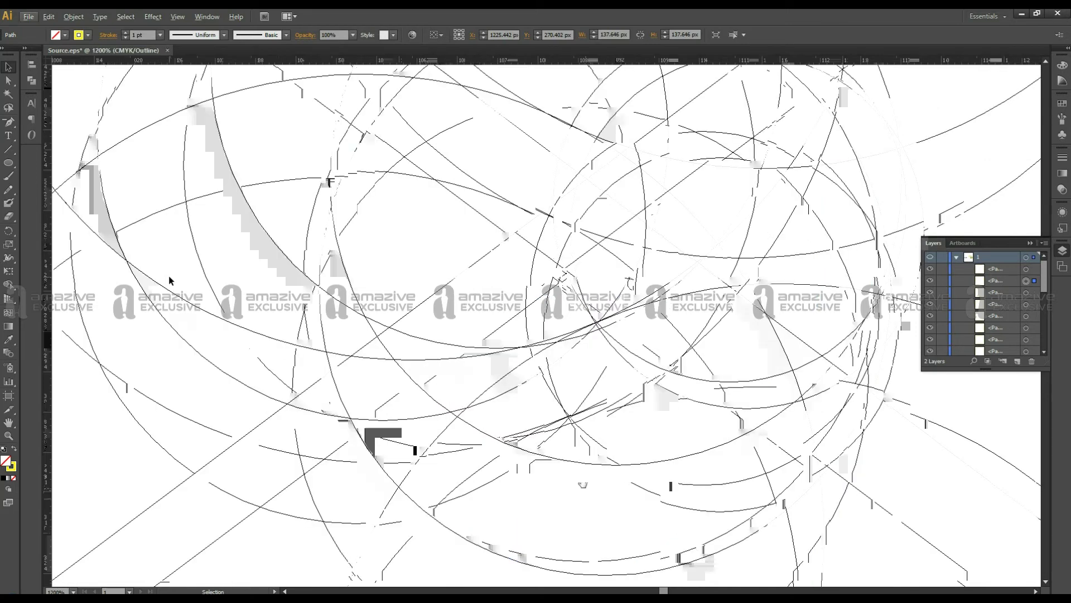
pyautogui.scroll(-4, 170, 281)
pyautogui.scroll(-2, 935, 335)
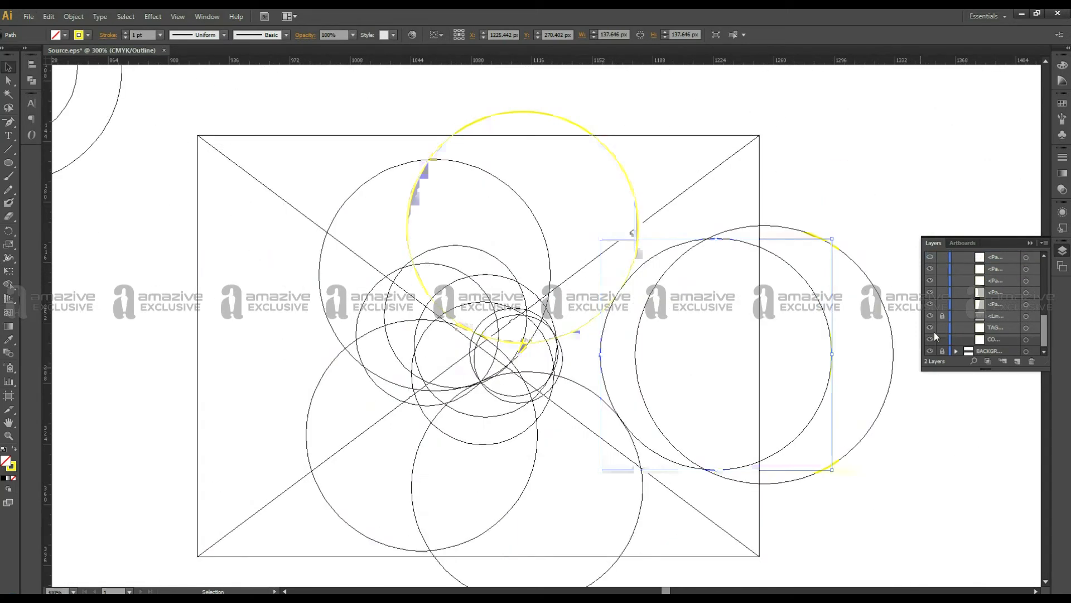
pyautogui.hotkey('ctrl', 'alt', '2')
pyautogui.hotkey('ctrl', 'y')
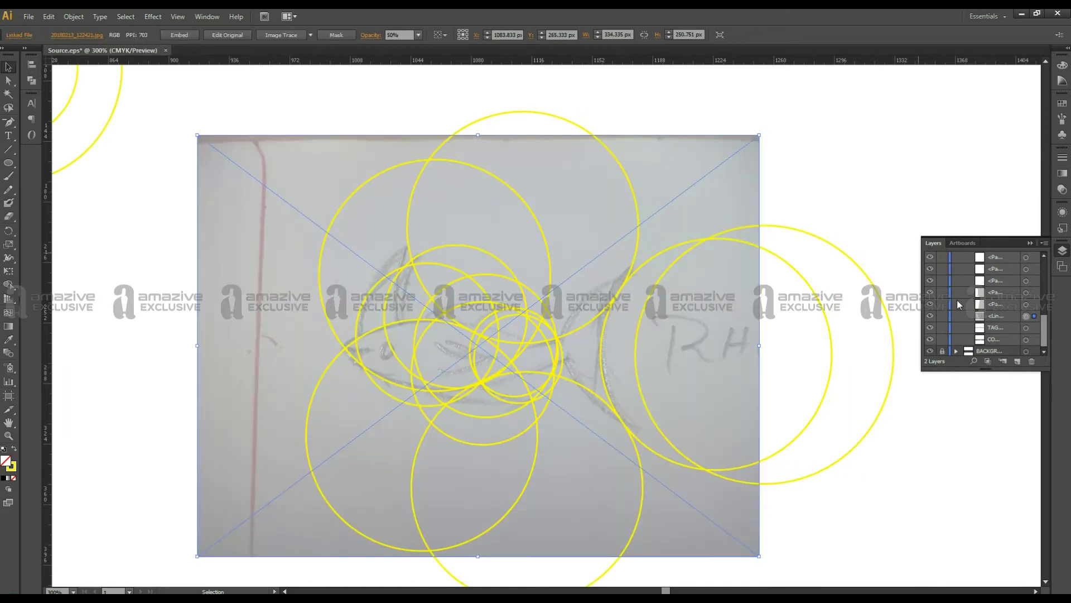
# Make all circles a Live Paint group and fill the fish body, fins and tail red
pyautogui.hotkey('ctrl', '2')
pyautogui.hotkey('ctrl', 'a')
pyautogui.scroll(1, 332, 234)
pyautogui.press('k')
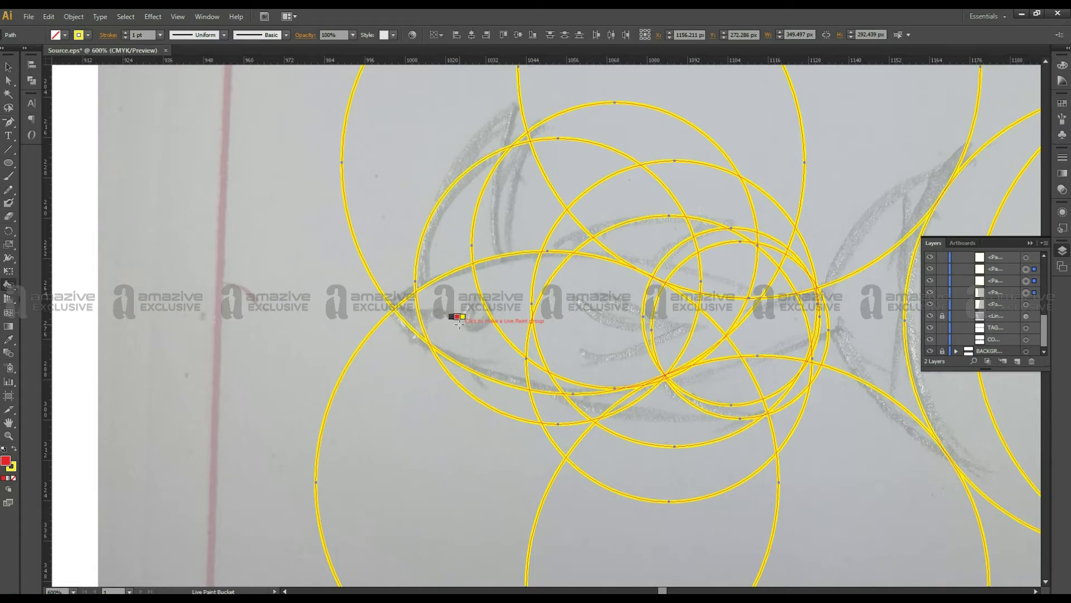
pyautogui.click(458, 322)
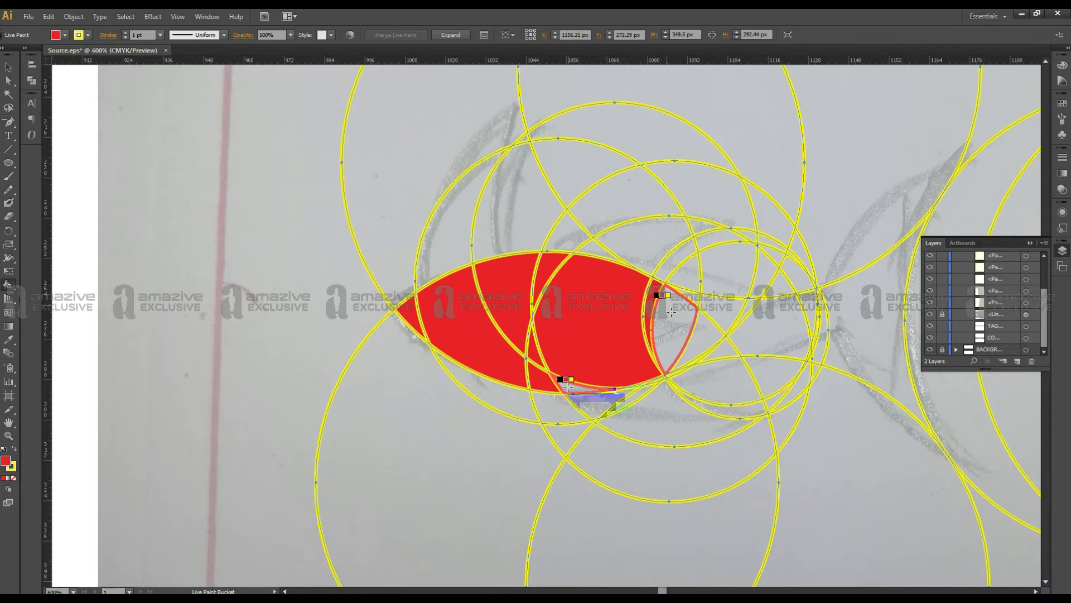
pyautogui.moveTo(671, 312); pyautogui.dragTo(596, 332)
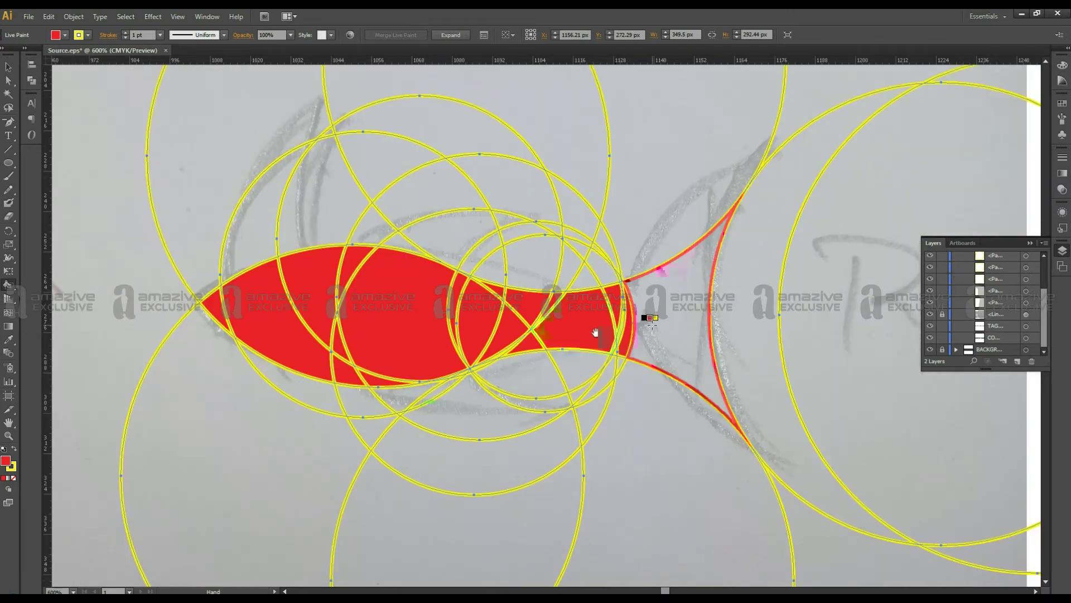
pyautogui.moveTo(505, 221); pyautogui.dragTo(746, 325)
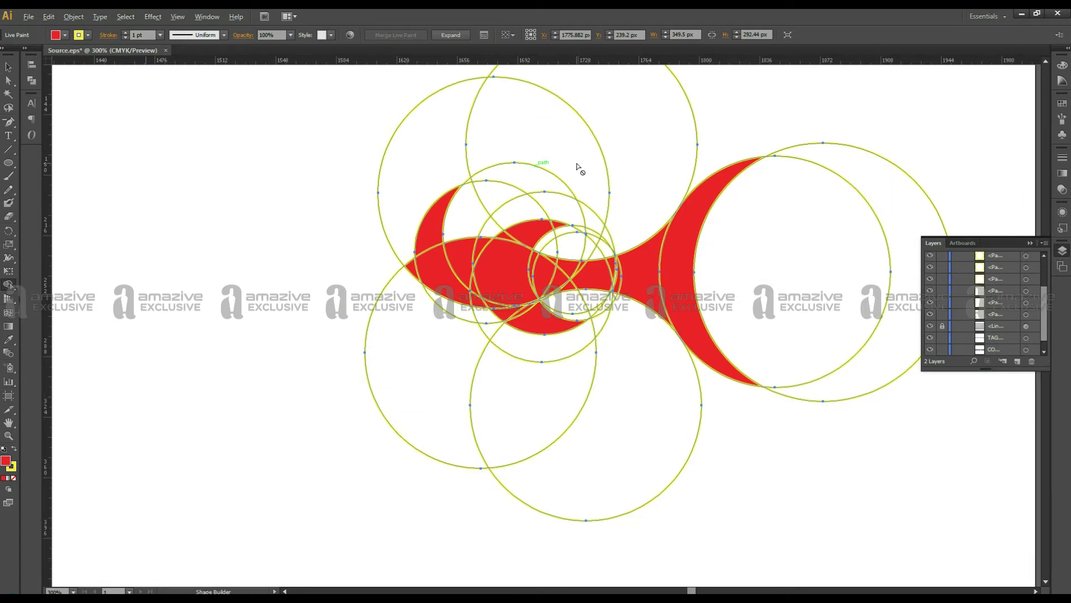
pyautogui.press('v')
# Expand the red Live Paint fish into plain shapes with Object > Expand
pyautogui.rightClick(638, 273)
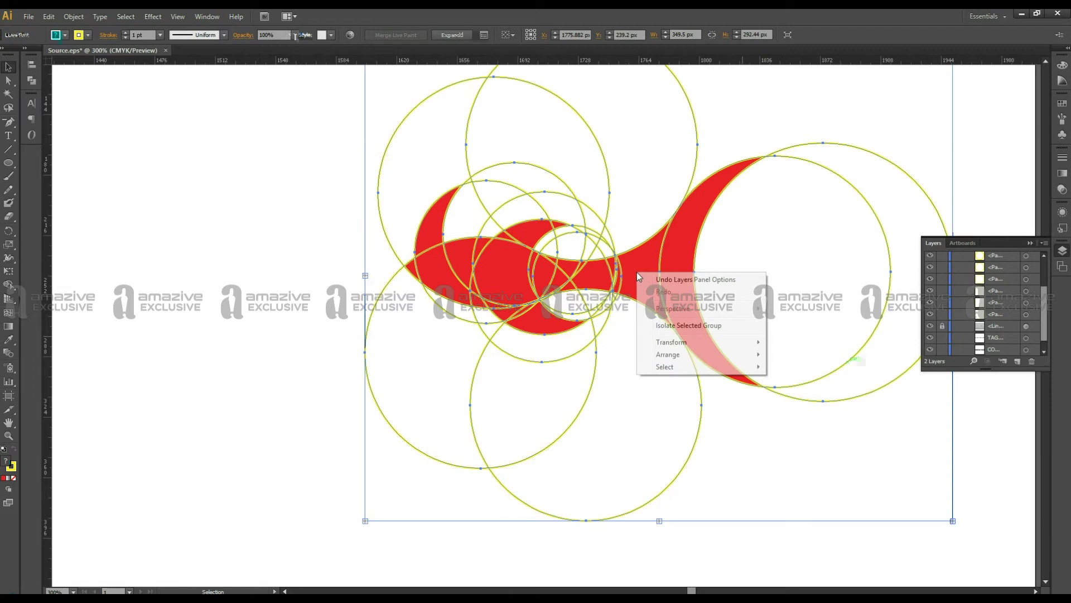
pyautogui.click(73, 16)
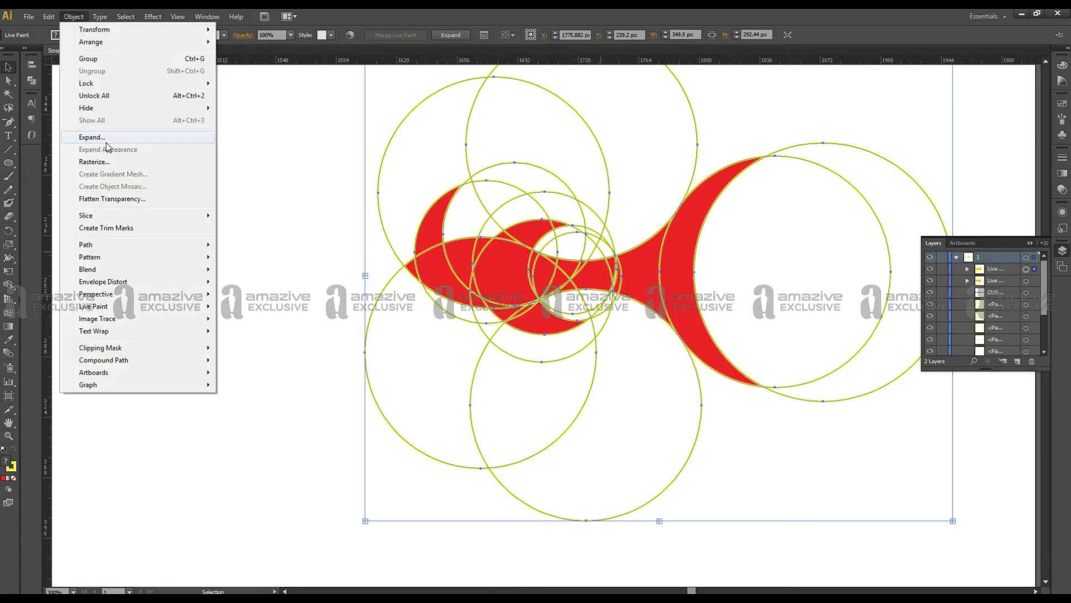
pyautogui.click(92, 137)
pyautogui.moveTo(738, 232); pyautogui.dragTo(832, 316)
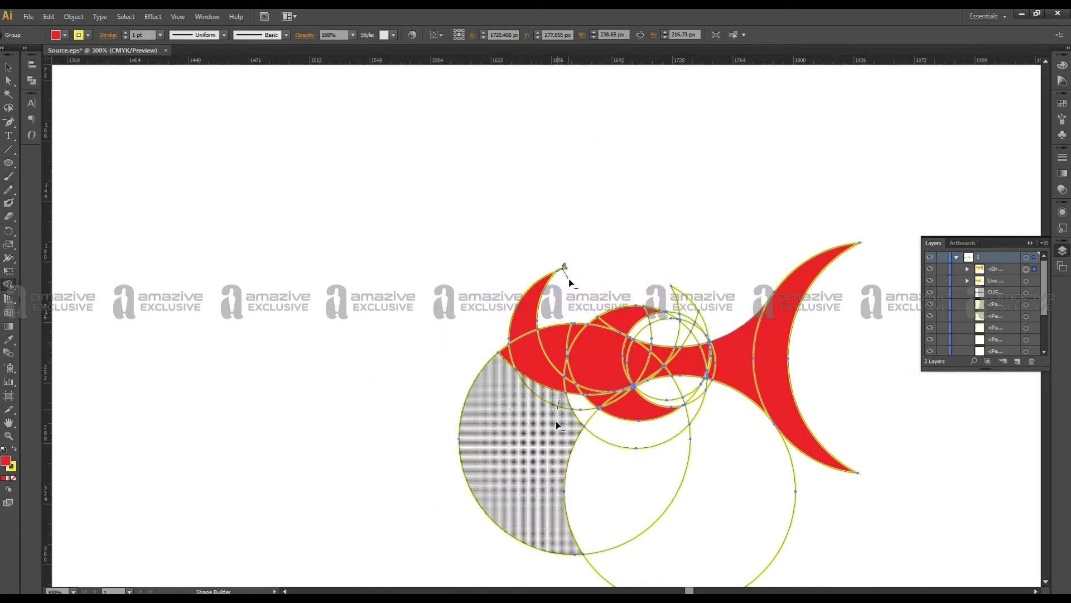
pyautogui.scroll(4, 709, 164)
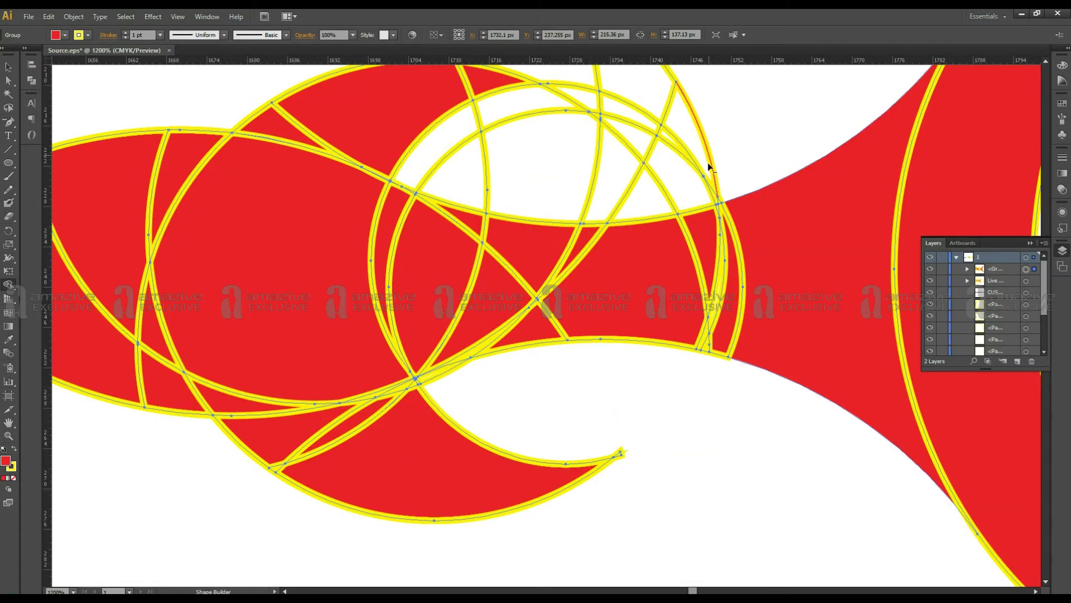
pyautogui.scroll(-1, 651, 348)
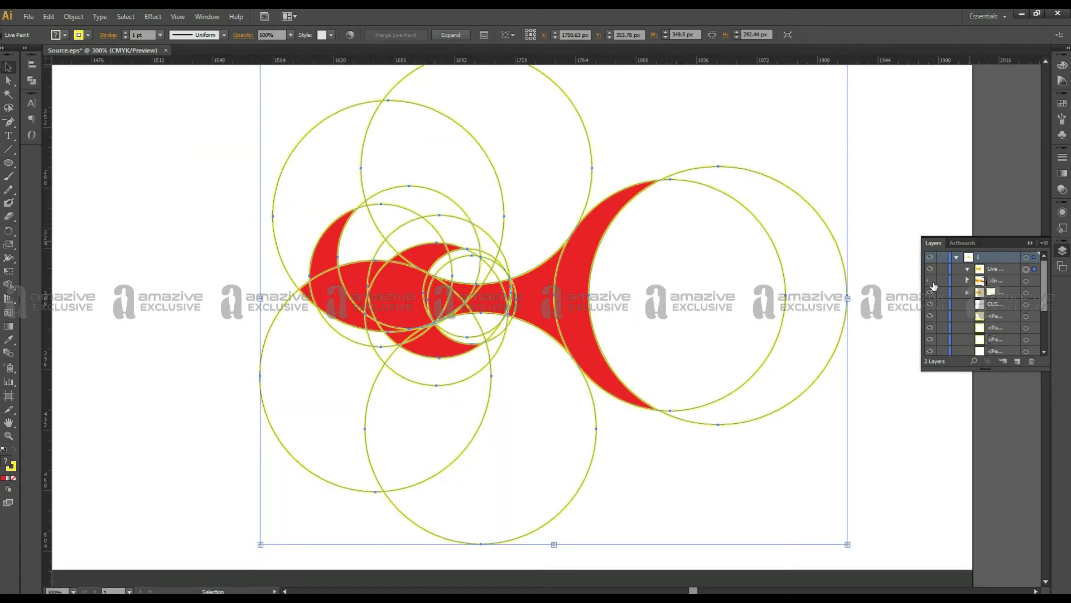
# Select the two large circles around the tail and open their stroke colour options
pyautogui.click(934, 286)
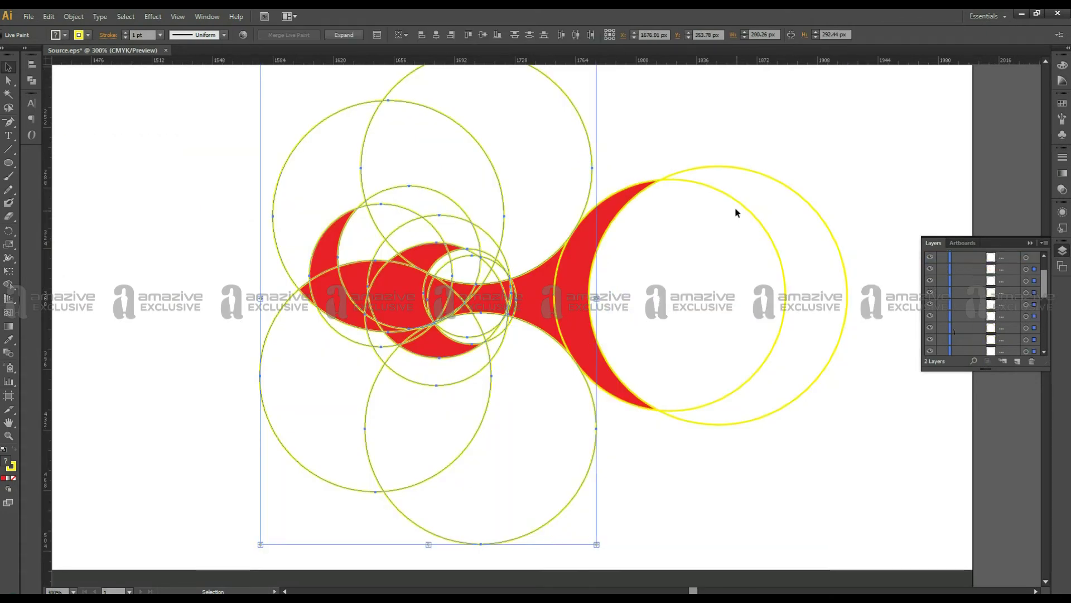
pyautogui.keyDown('shift'); pyautogui.click(736, 213); pyautogui.keyUp('shift')
pyautogui.click(78, 35)
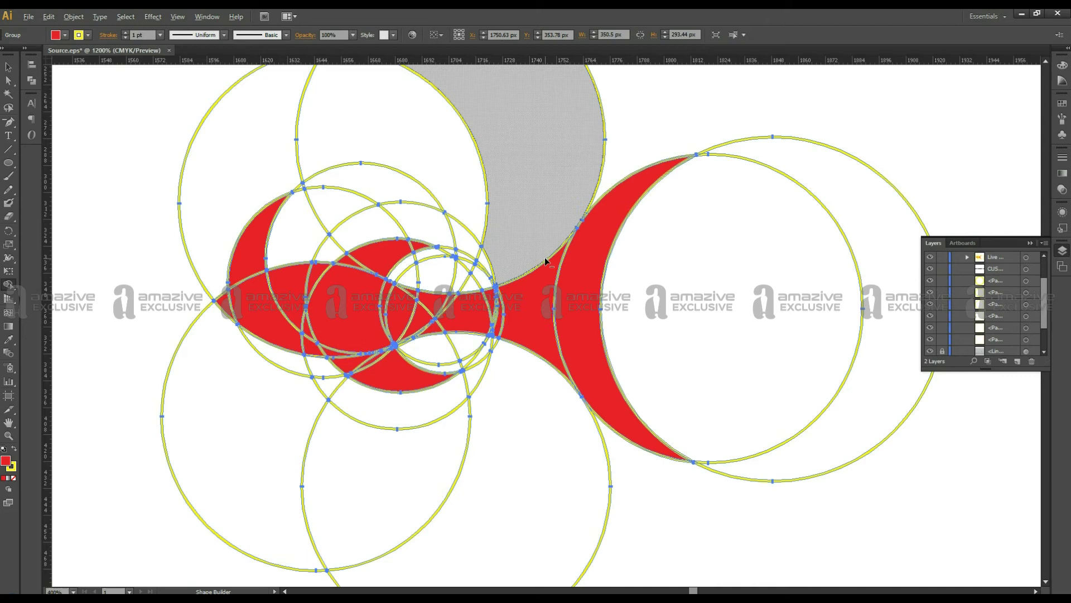
pyautogui.scroll(1, 545, 256)
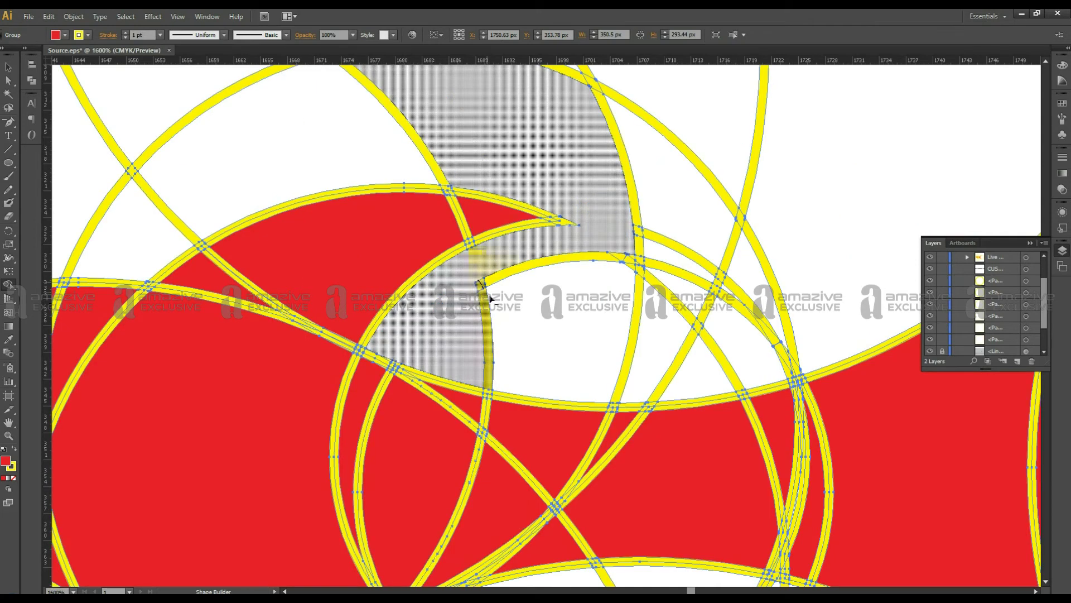
pyautogui.hscroll(5, 614, 335)
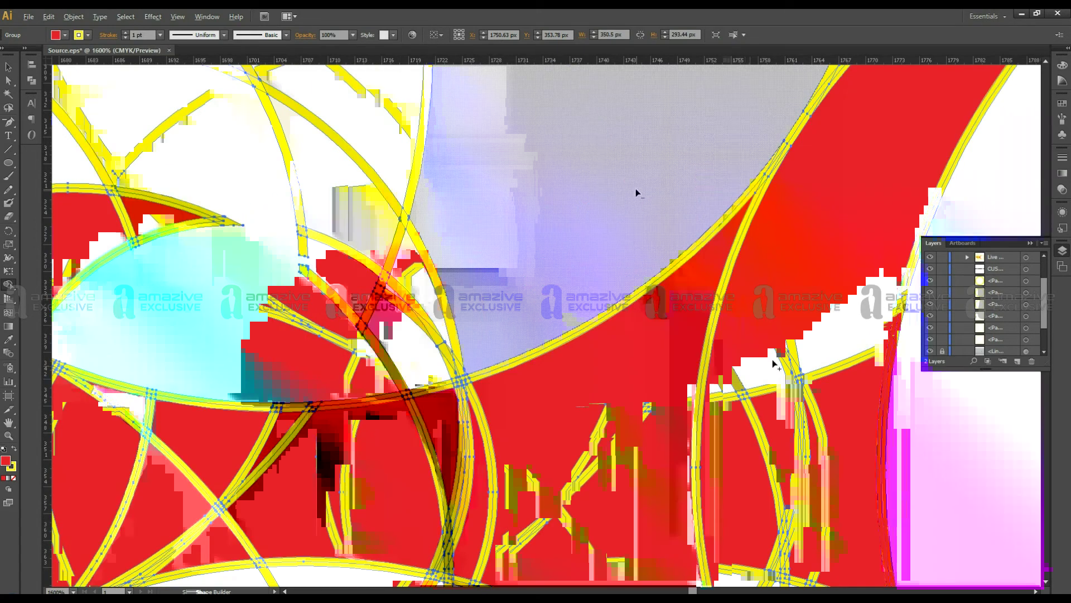
pyautogui.scroll(-3, 245, 338)
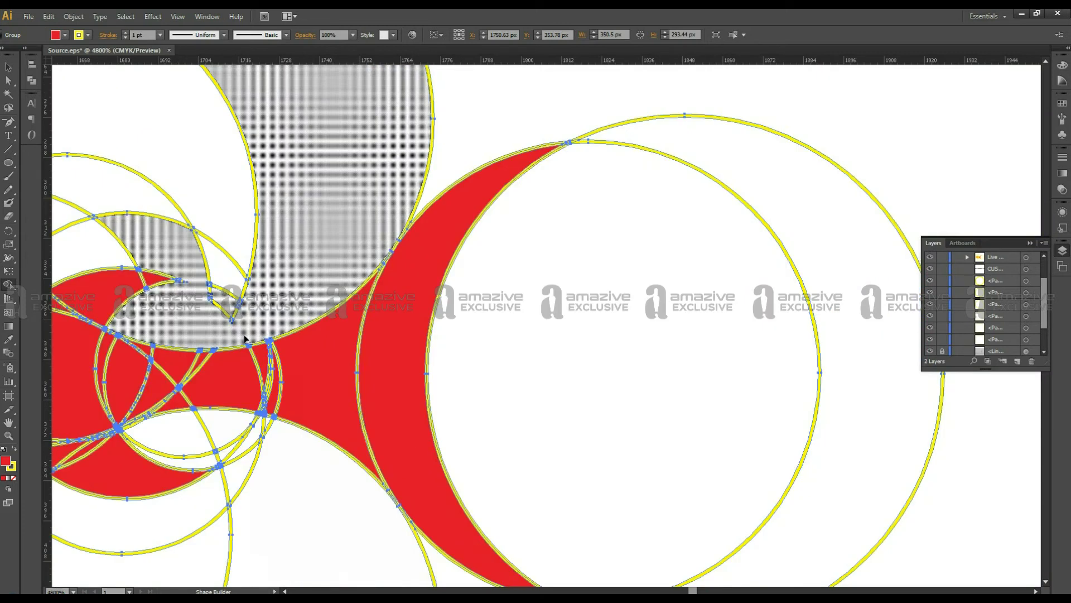
pyautogui.scroll(3, 246, 339)
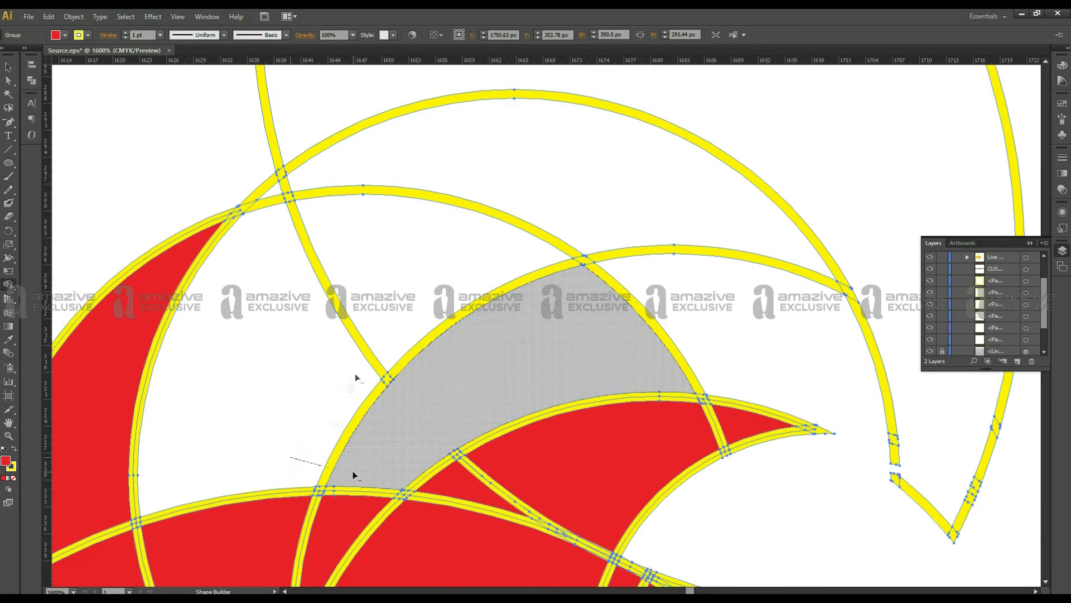
pyautogui.scroll(-1, 338, 214)
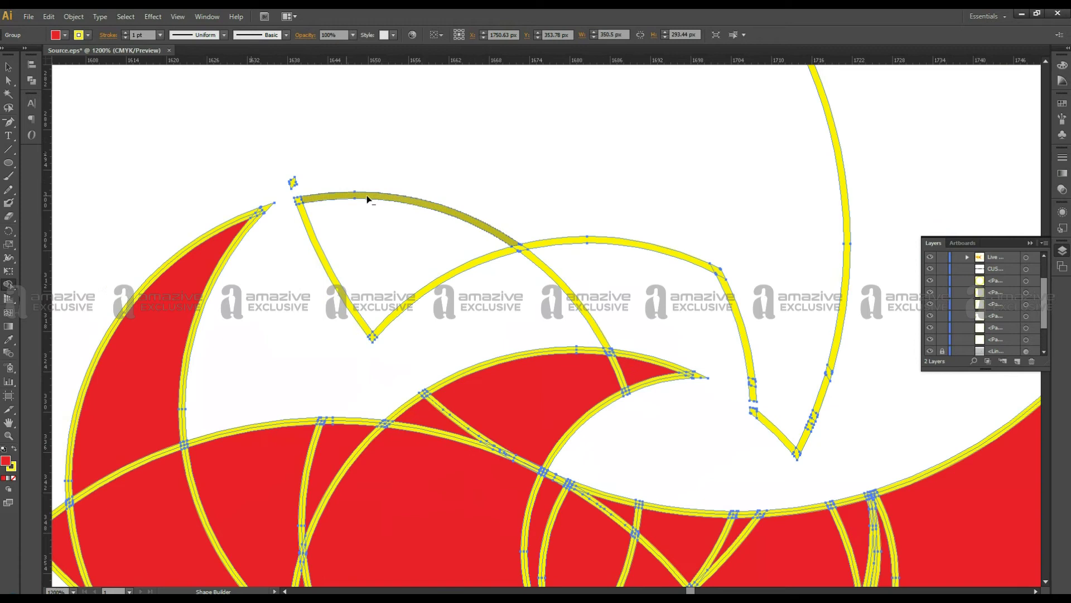
# Merge the empty regions above the fin and delete leftover arc pieces below the body
pyautogui.moveTo(368, 198)
pyautogui.mouseDown()
pyautogui.moveTo(555, 235)
pyautogui.moveTo(780, 437)
pyautogui.mouseUp()
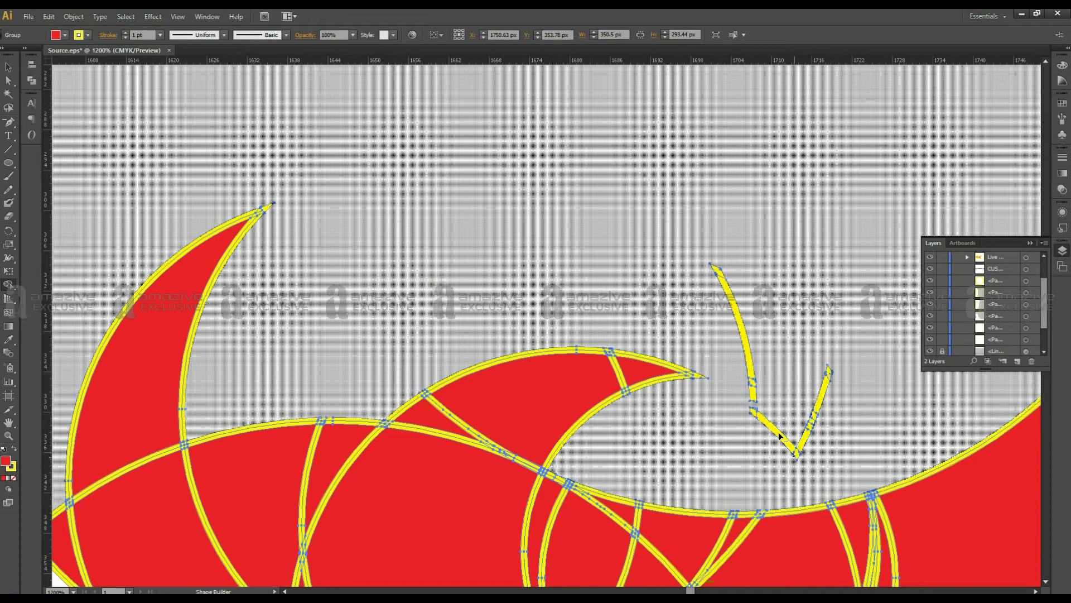
pyautogui.click(780, 436)
pyautogui.scroll(3, 780, 436)
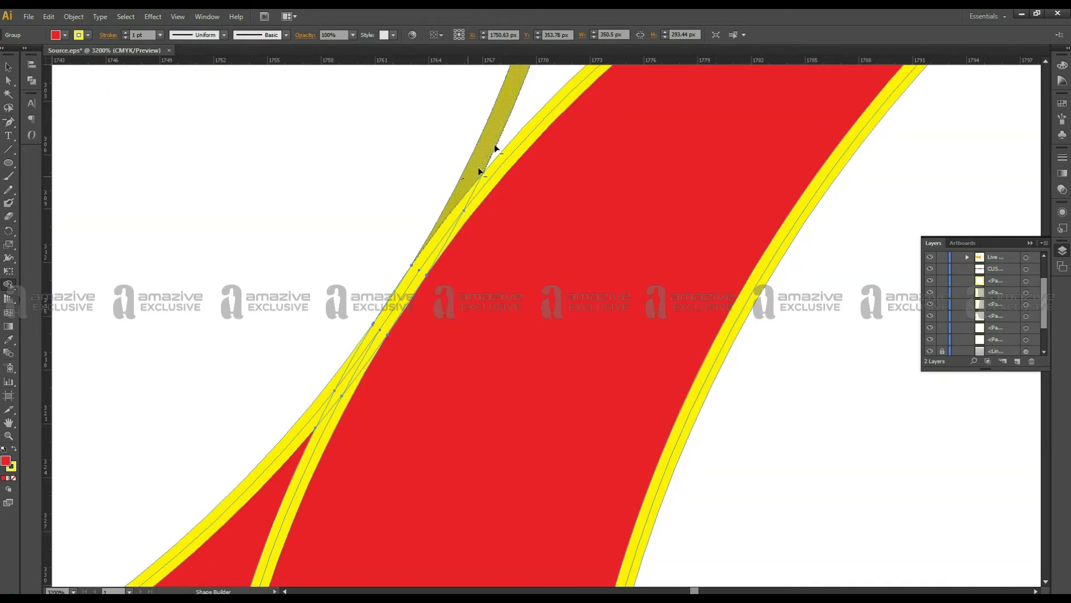
pyautogui.scroll(-1, 479, 171)
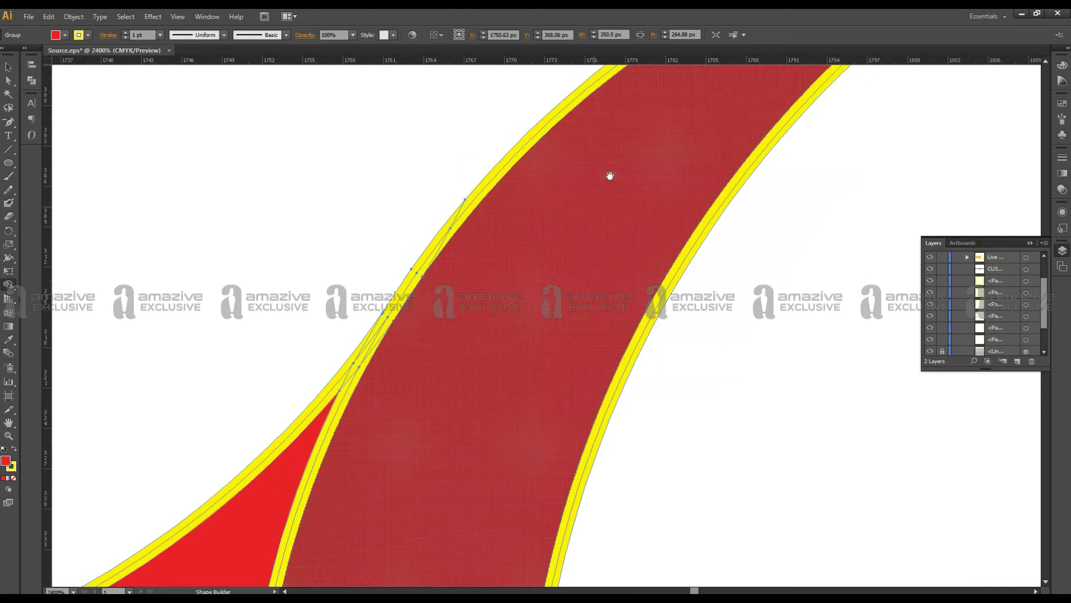
pyautogui.scroll(-1, 610, 176)
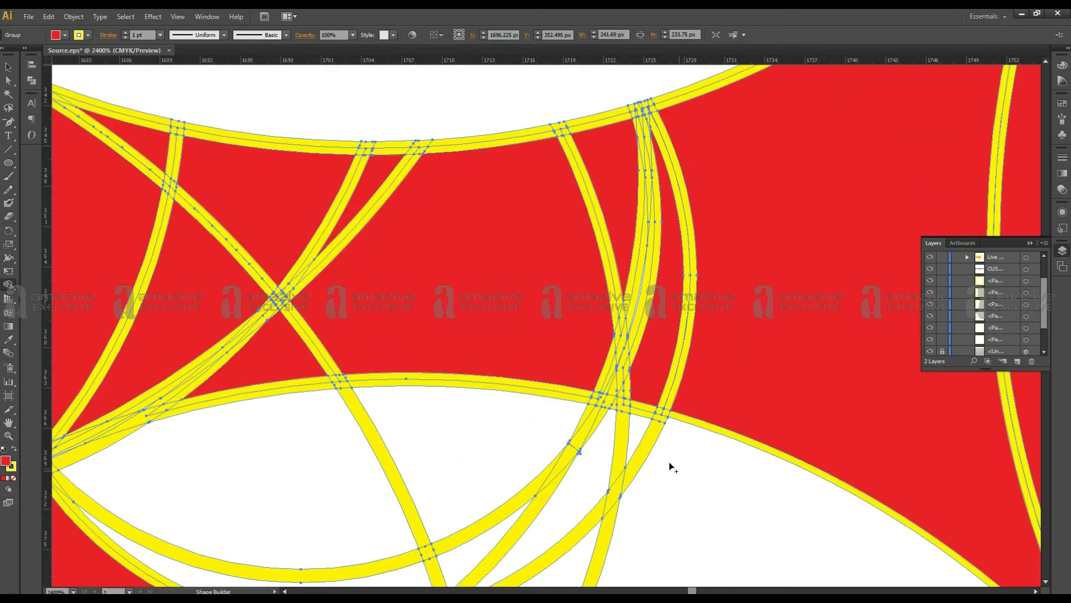
pyautogui.keyDown('alt'); pyautogui.click(636, 494); pyautogui.keyUp('alt')
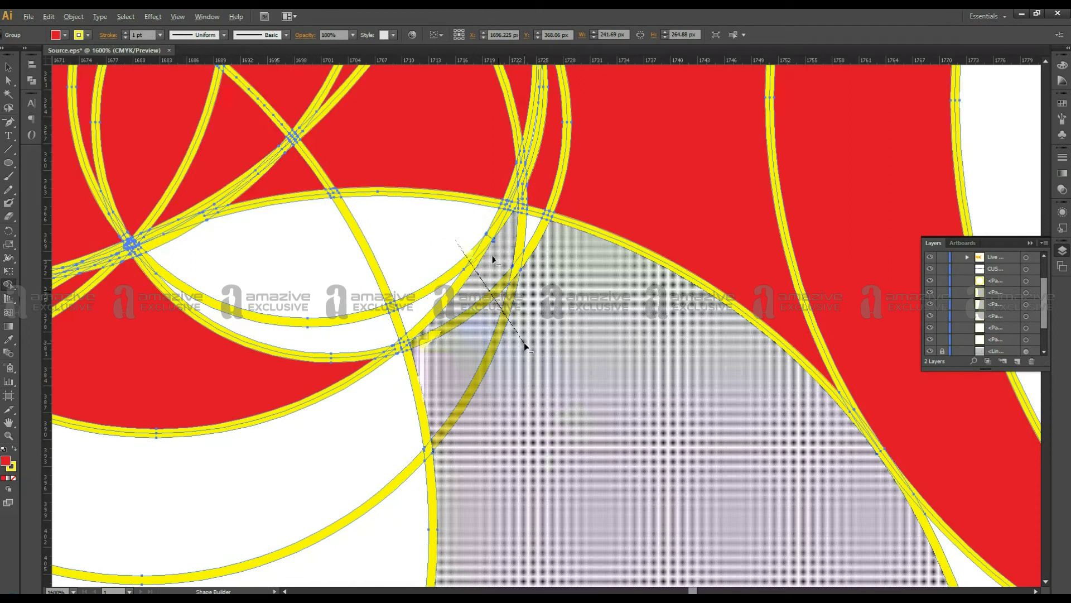
# Delete the crossed band pieces and the leftover region beneath the fish body
pyautogui.moveTo(457, 241); pyautogui.dragTo(525, 347)
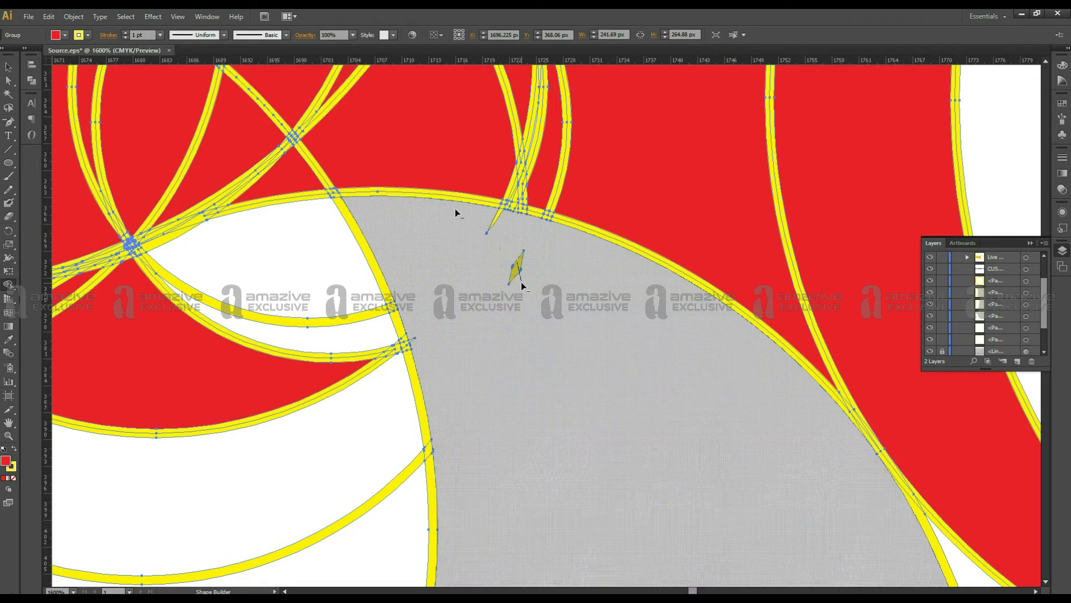
pyautogui.keyDown('alt'); pyautogui.click(523, 286); pyautogui.keyUp('alt')
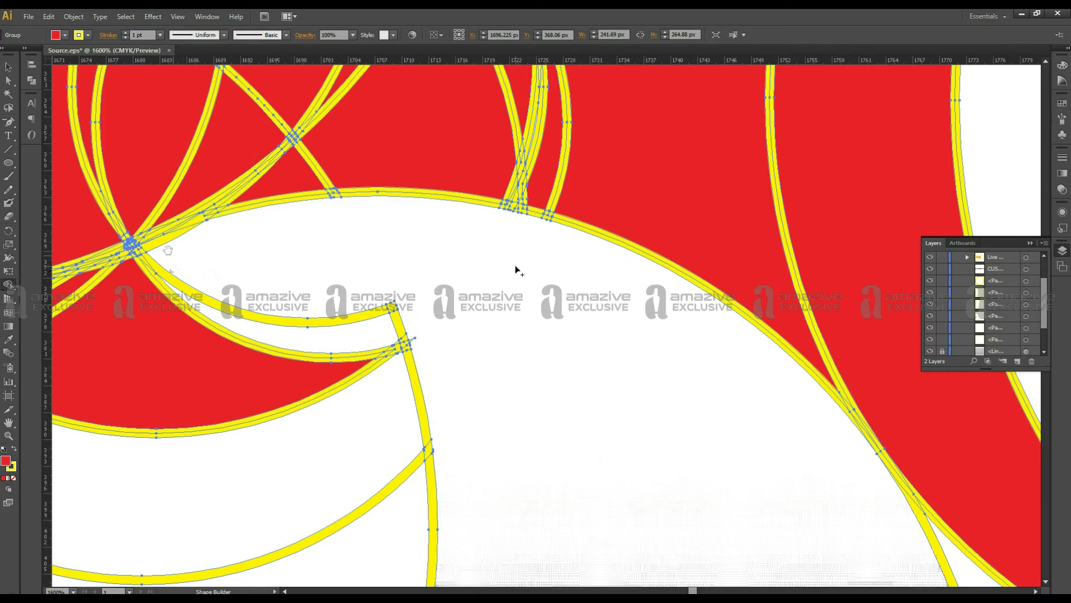
pyautogui.scroll(1, 514, 265)
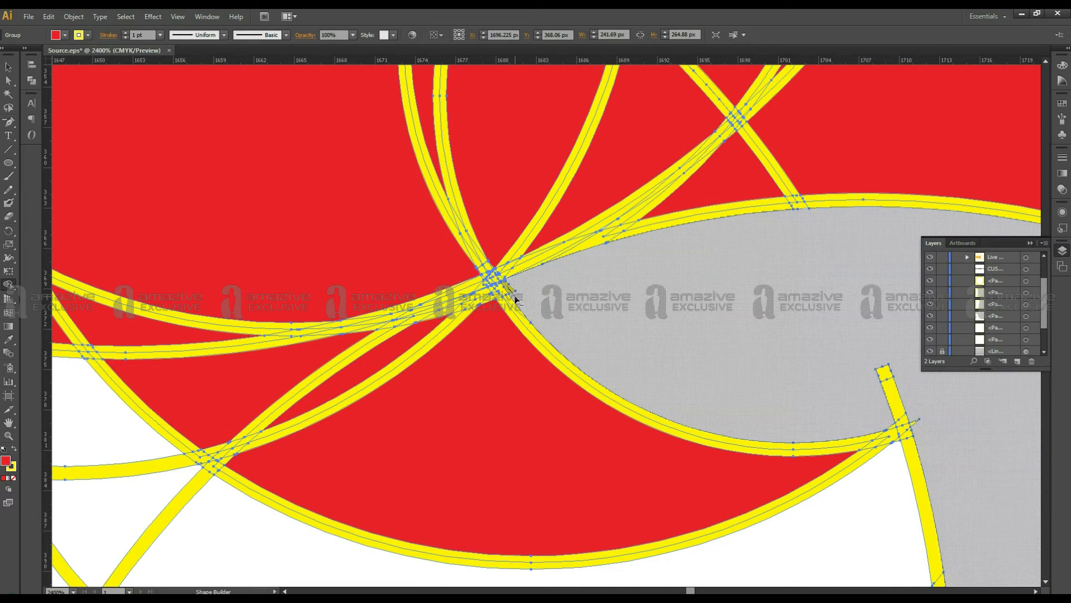
pyautogui.scroll(3, 515, 299)
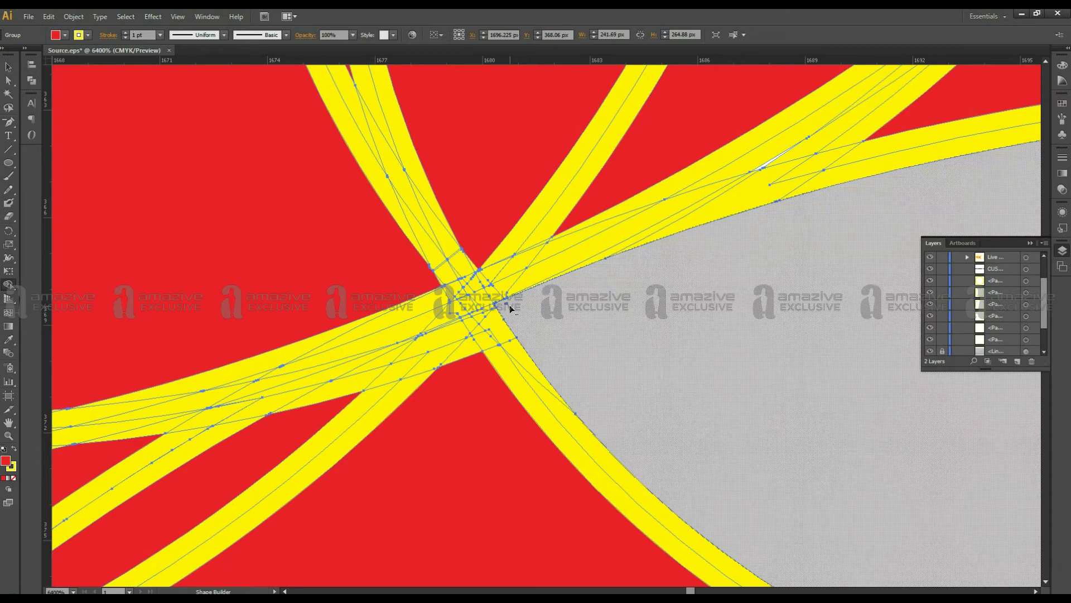
pyautogui.scroll(-1, 797, 306)
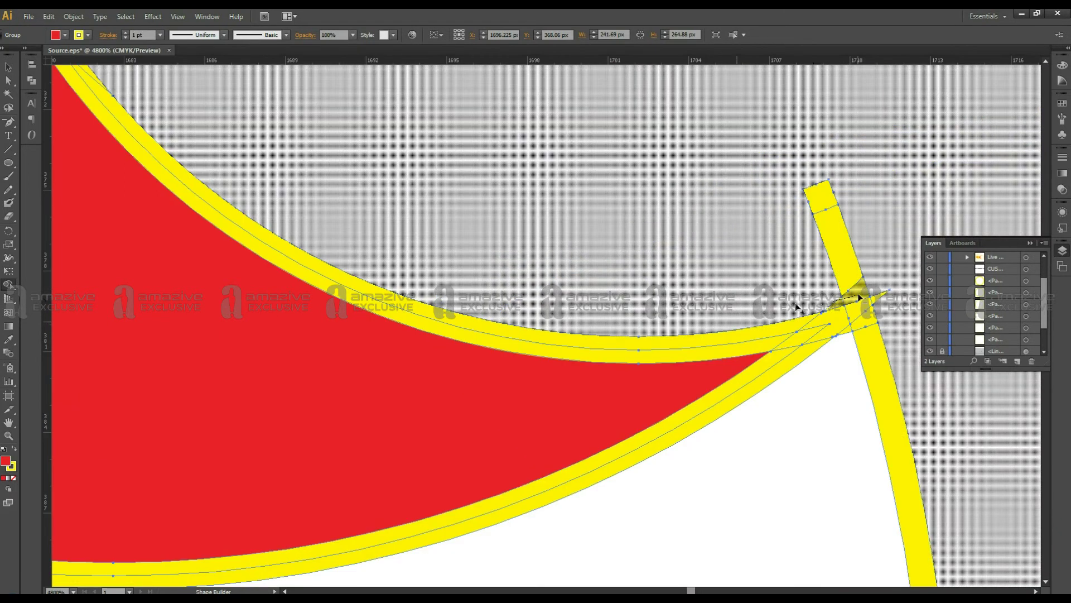
# Remove the tiny slivers left at the band crossings
pyautogui.keyDown('alt'); pyautogui.click(845, 302); pyautogui.keyUp('alt')
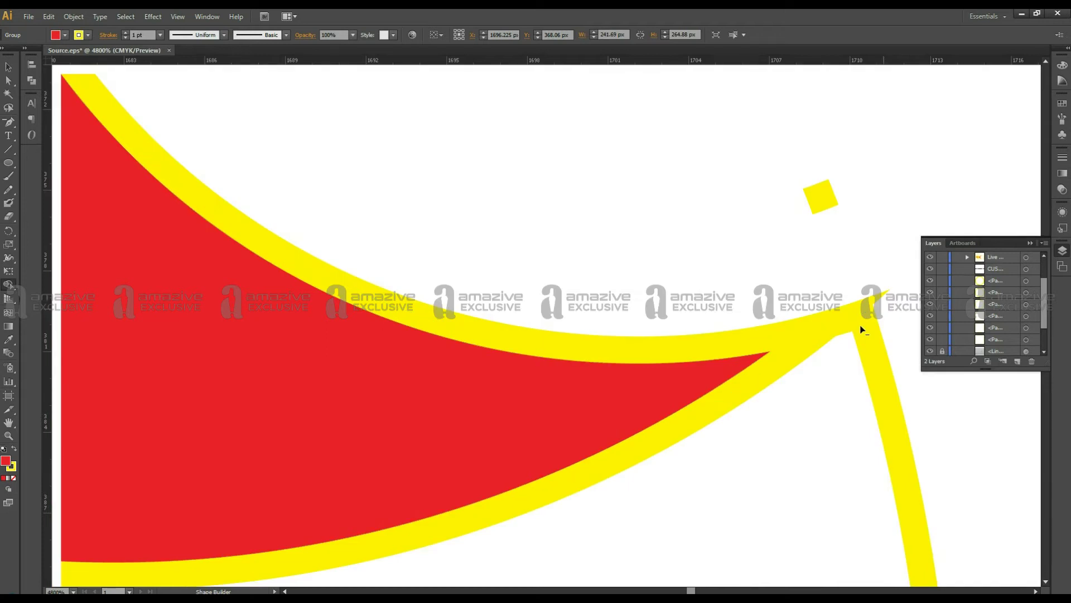
pyautogui.moveTo(861, 330); pyautogui.dragTo(884, 363)
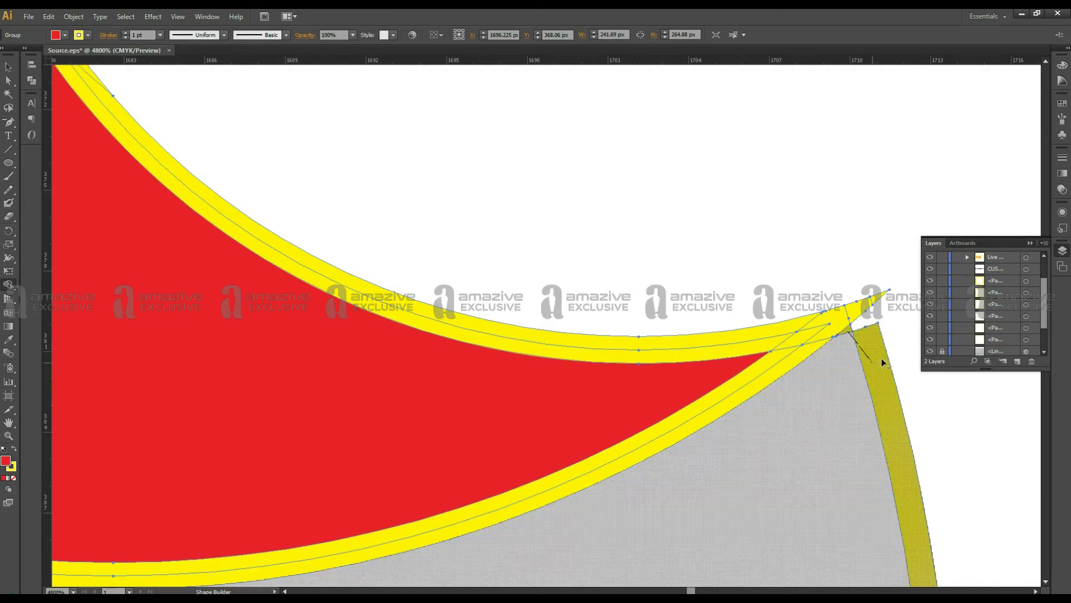
pyautogui.scroll(-3, 329, 335)
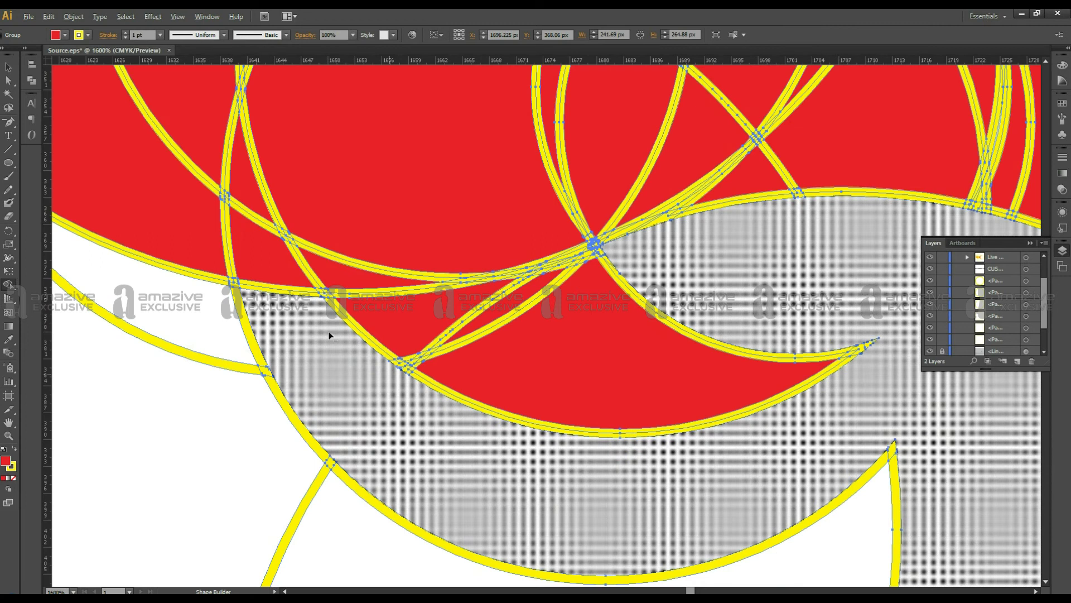
pyautogui.scroll(-2, 329, 335)
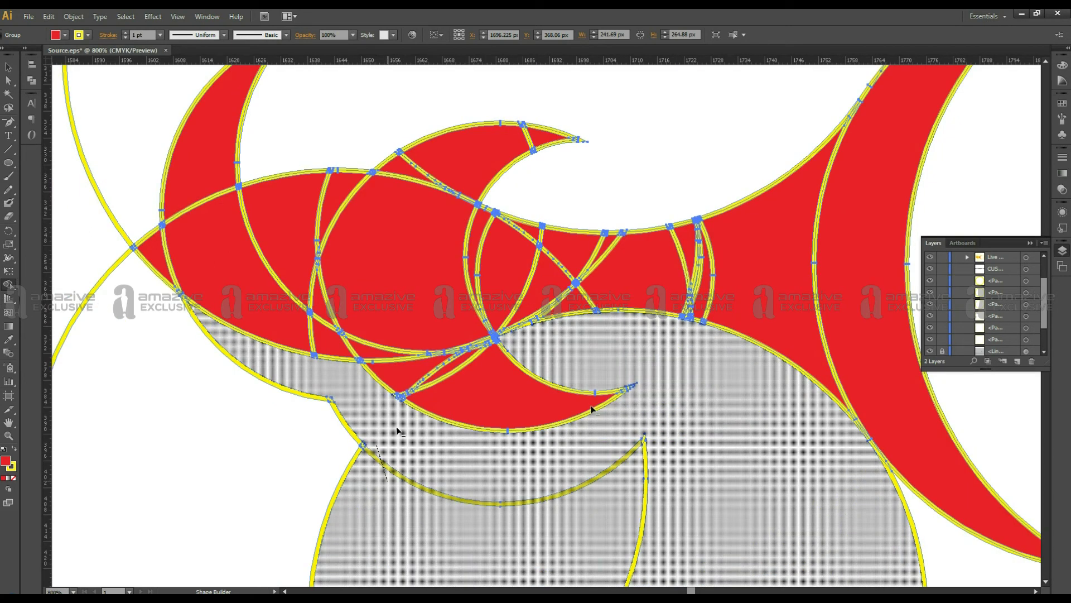
pyautogui.scroll(-2, 692, 341)
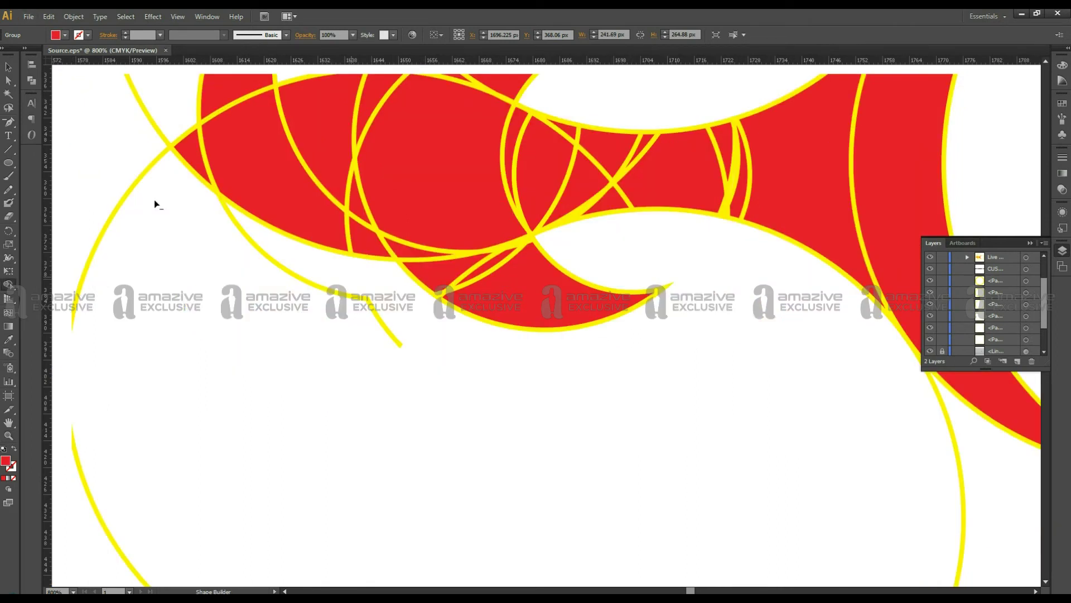
# Scroll around the canvas to inspect the merged red fish silhouette
pyautogui.scroll(-2, 277, 227)
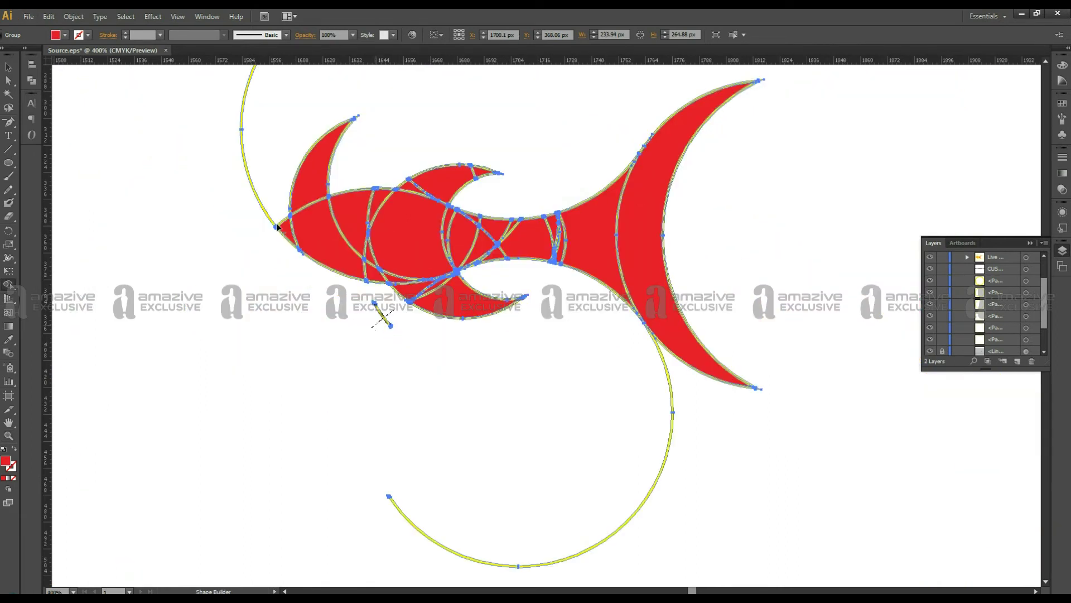
pyautogui.scroll(2, 328, 268)
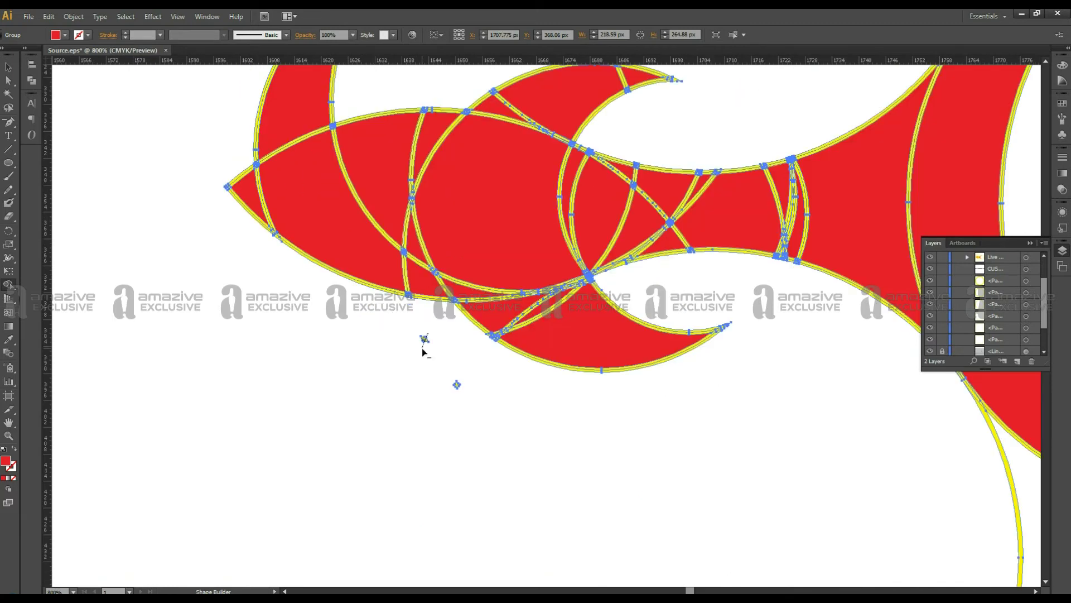
pyautogui.scroll(-2, 422, 347)
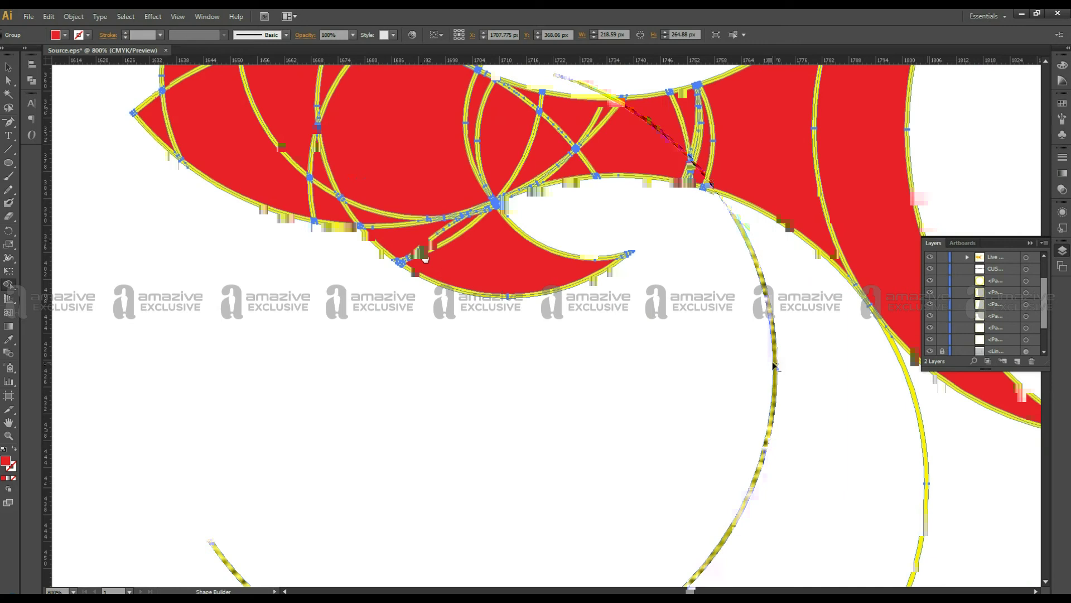
pyautogui.scroll(3, 774, 365)
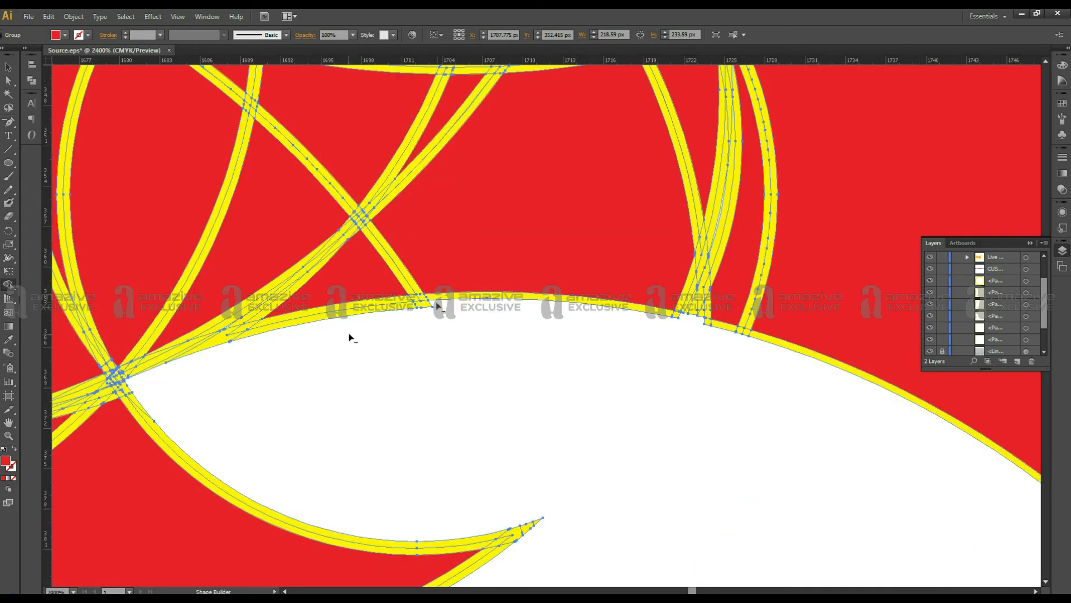
pyautogui.hscroll(-5, 437, 306)
pyautogui.scroll(-2, 430, 308)
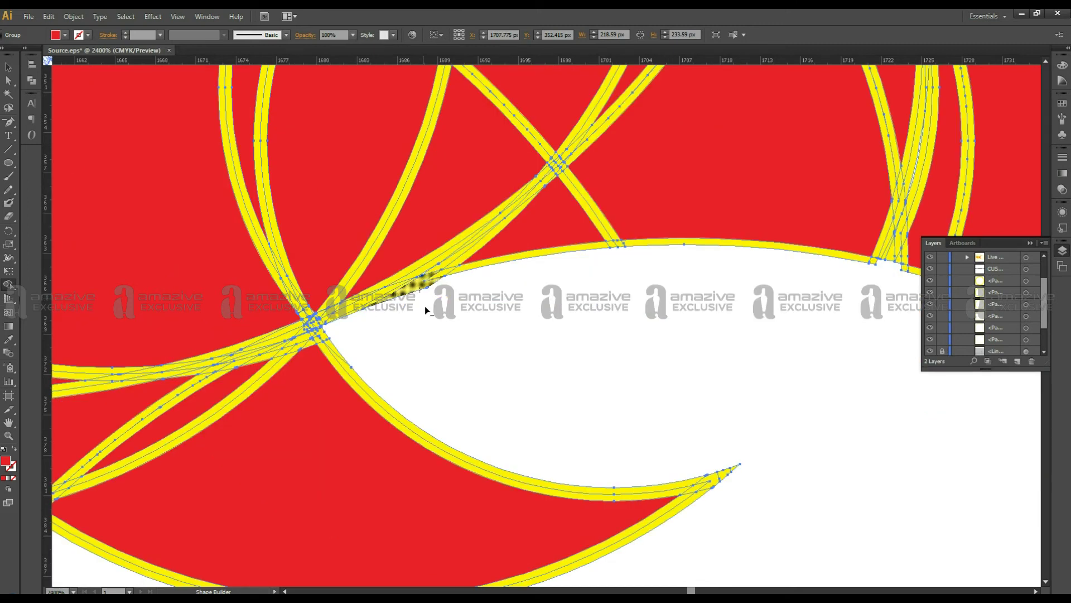
pyautogui.hscroll(10, 424, 305)
# Start a curved shadow path over the top fin from an anchor on the fish outline
pyautogui.press('p')
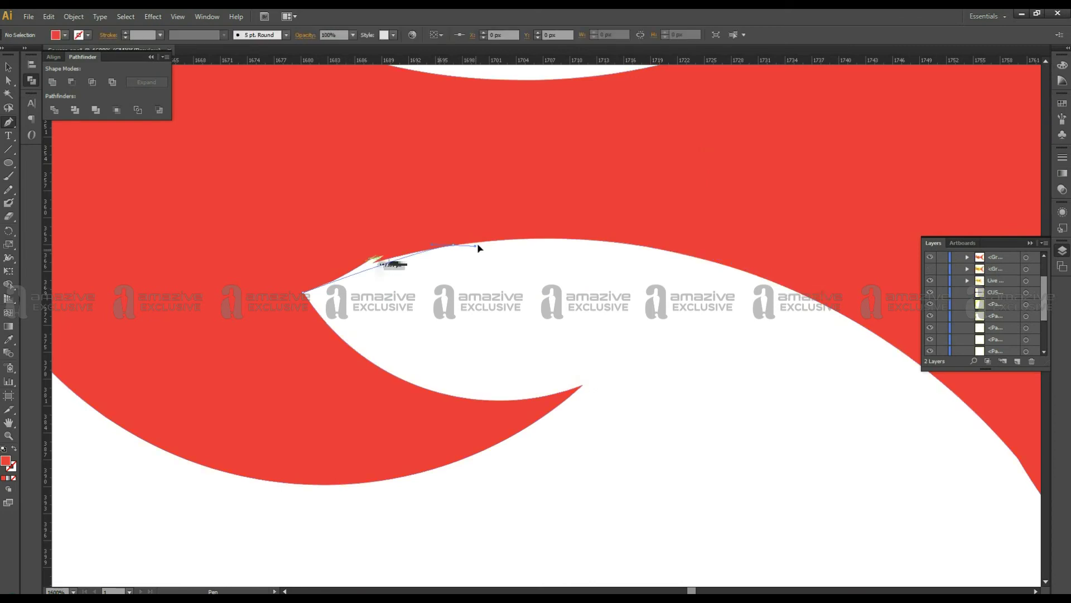
pyautogui.press('c')
pyautogui.click(303, 294)
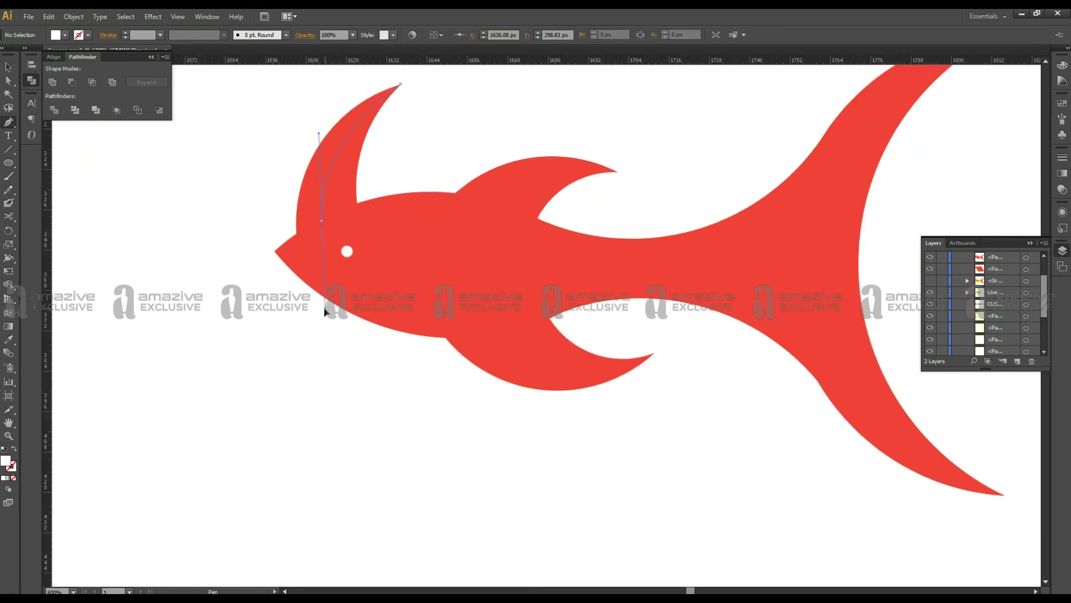
pyautogui.moveTo(401, 221); pyautogui.dragTo(402, 96)
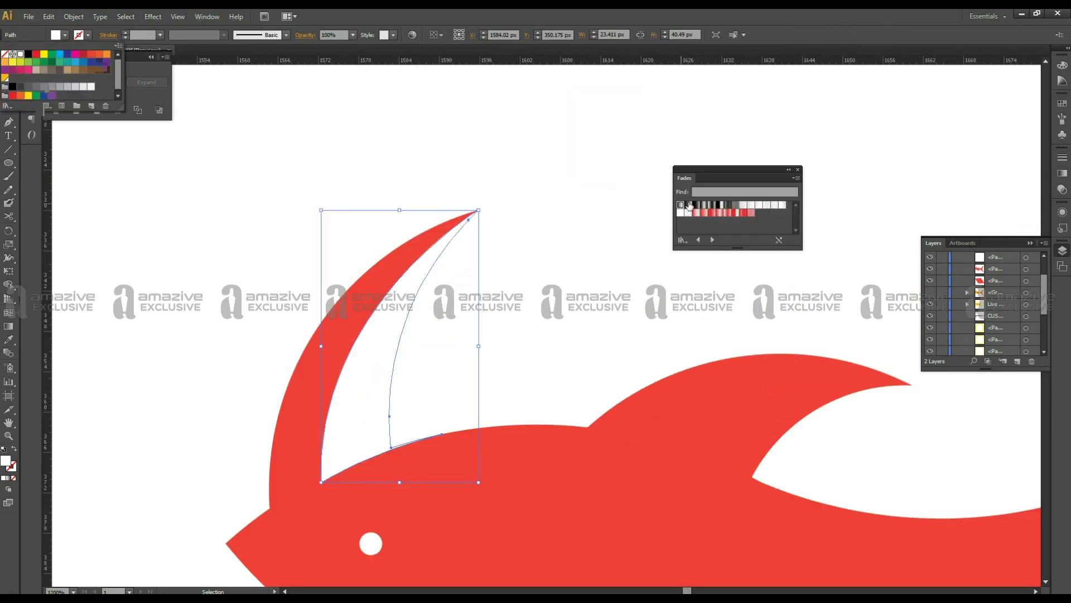
# Fill the top-fin shadow shape with a dark gradient and begin adjusting it
pyautogui.click(689, 205)
pyautogui.press('g')
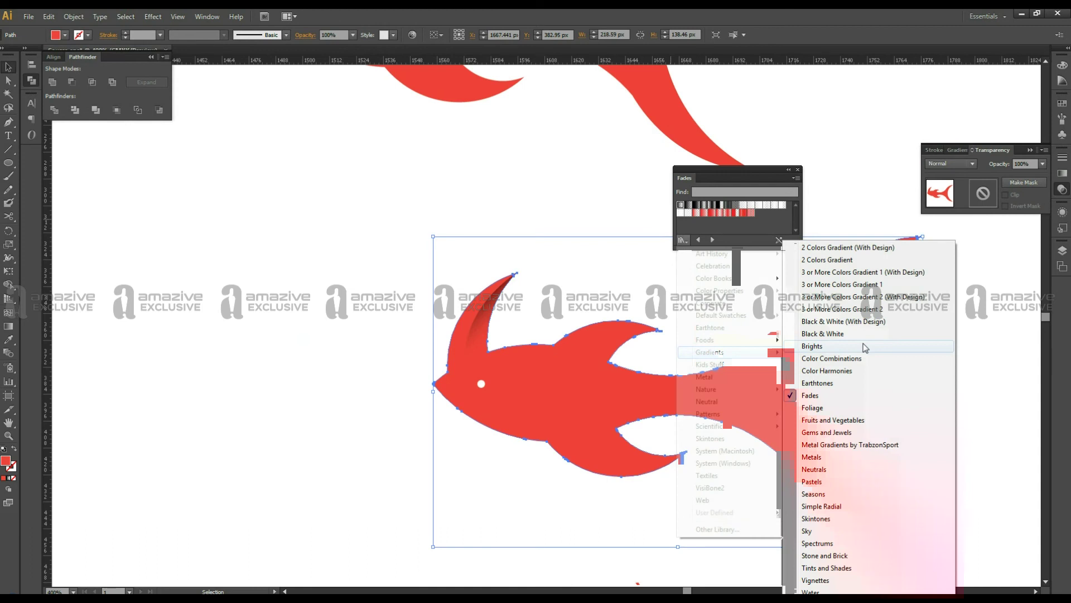
# Step from Color Combinations to the Sky library, apply its orange-to-yellow gradient to the fish, then deselect
pyautogui.click(864, 346)
pyautogui.click(713, 239)
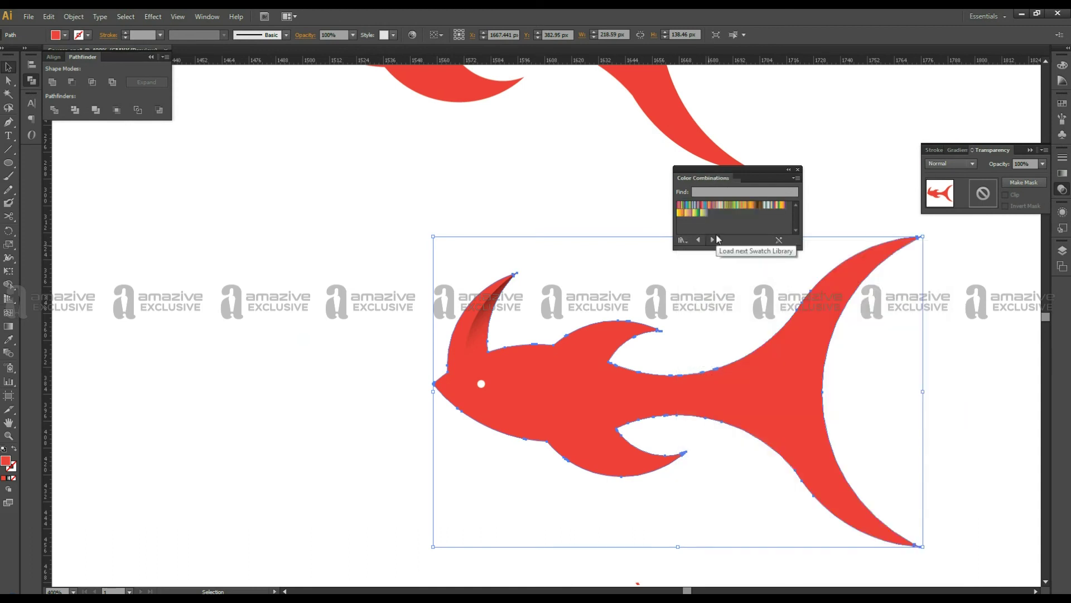
pyautogui.click(714, 240)
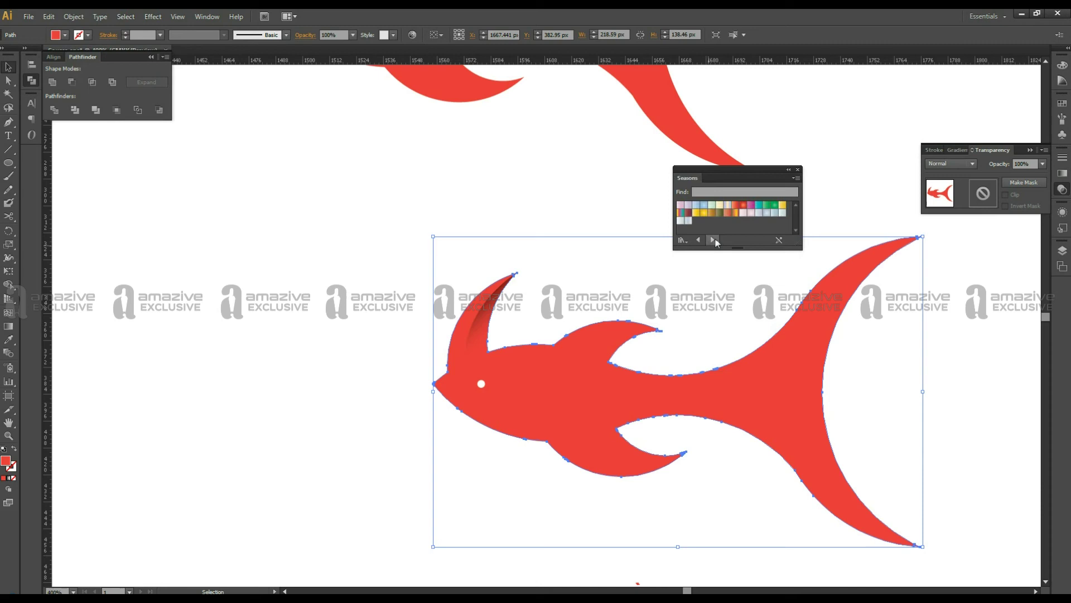
pyautogui.click(713, 240)
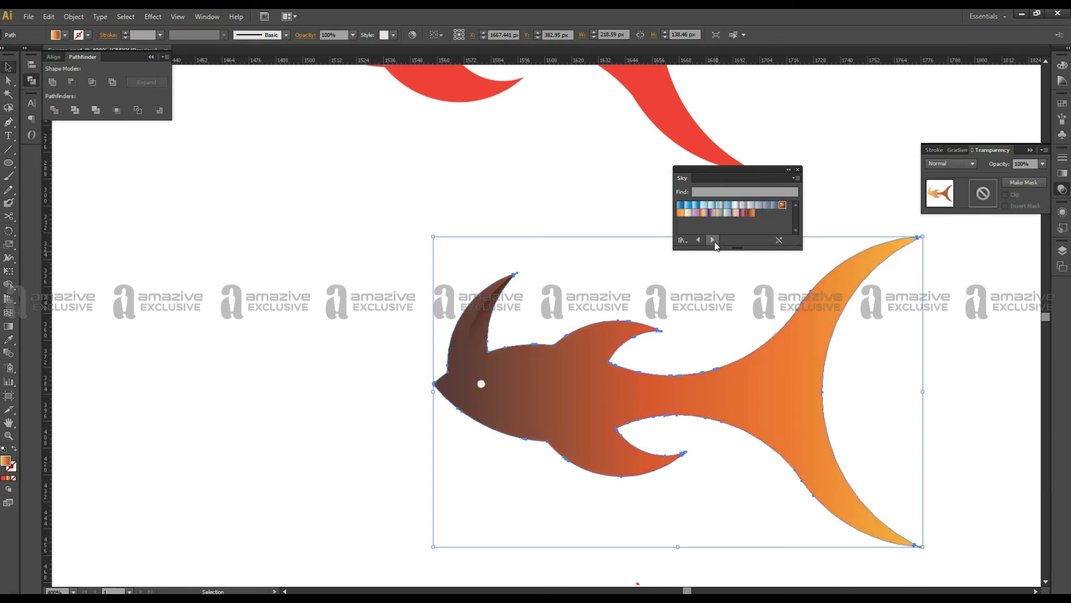
pyautogui.click(680, 212)
pyautogui.click(893, 178)
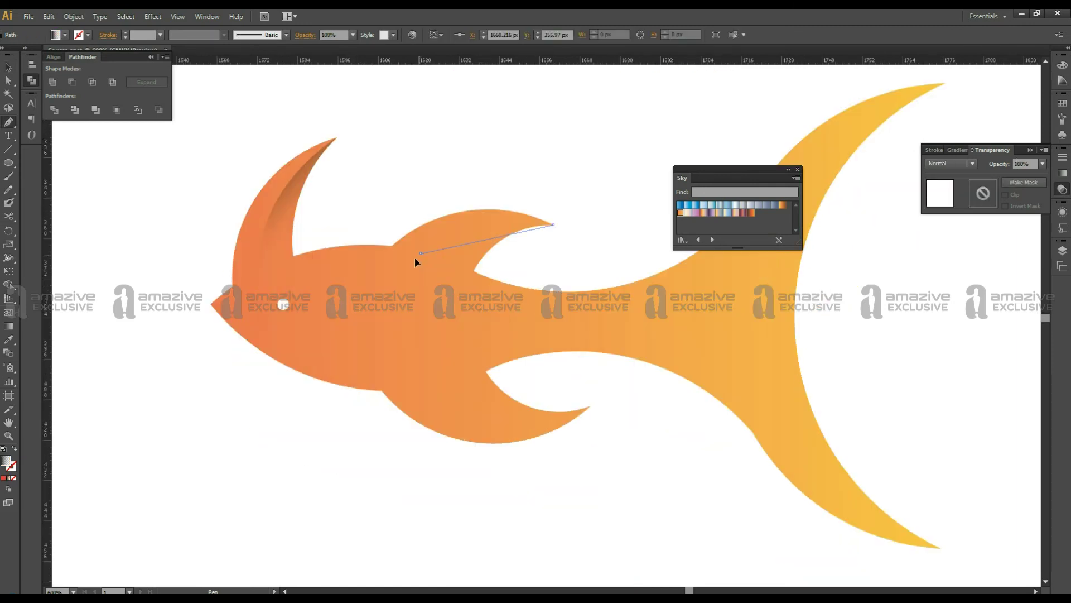
# Close a curved shadow shape on the middle fin, save, and give it a gradient fill
pyautogui.moveTo(500, 282); pyautogui.dragTo(529, 294)
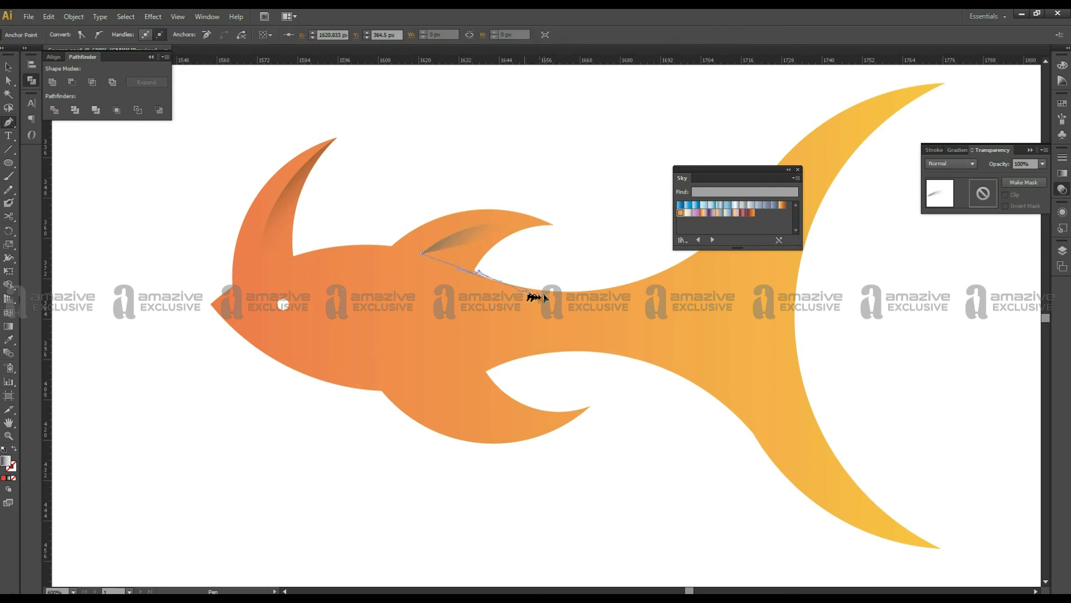
pyautogui.scroll(3, 544, 294)
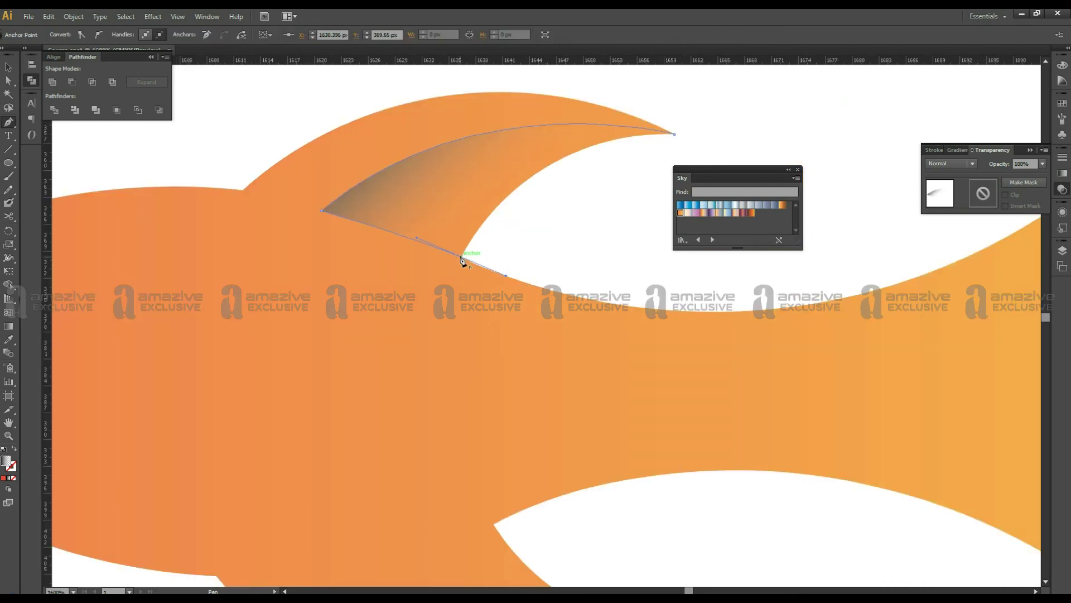
pyautogui.click(462, 260)
pyautogui.hotkey('ctrl', 's')
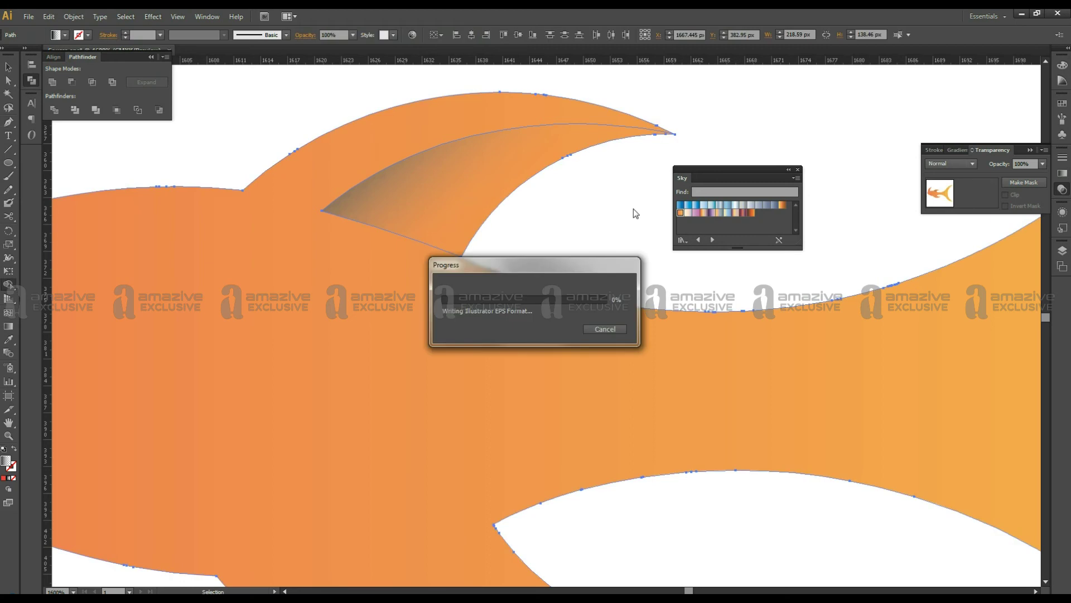
pyautogui.press('g')
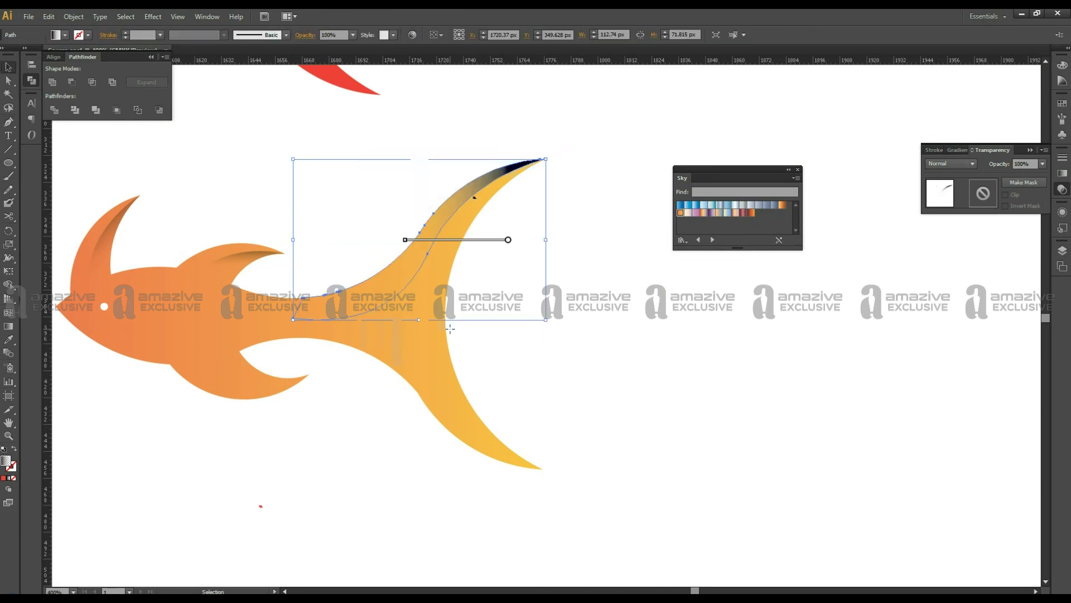
# Redraw the upper tail-lobe shadow gradient so it darkens toward the lobe tip, then deselect
pyautogui.press('g')
pyautogui.moveTo(426, 241); pyautogui.dragTo(441, 206)
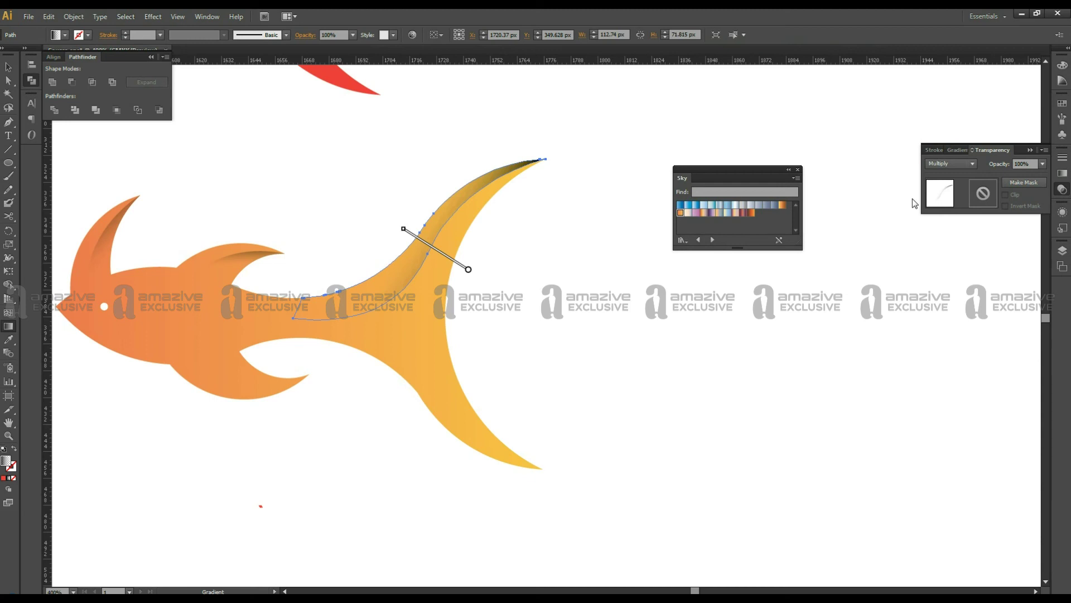
pyautogui.hotkey('ctrl', '-')
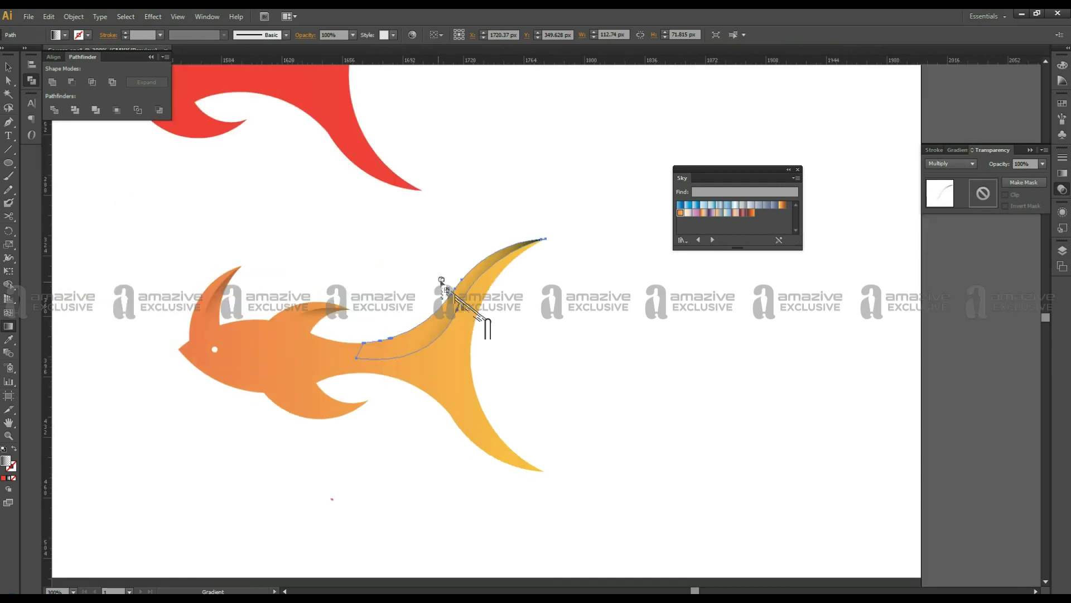
pyautogui.moveTo(431, 291); pyautogui.dragTo(493, 318)
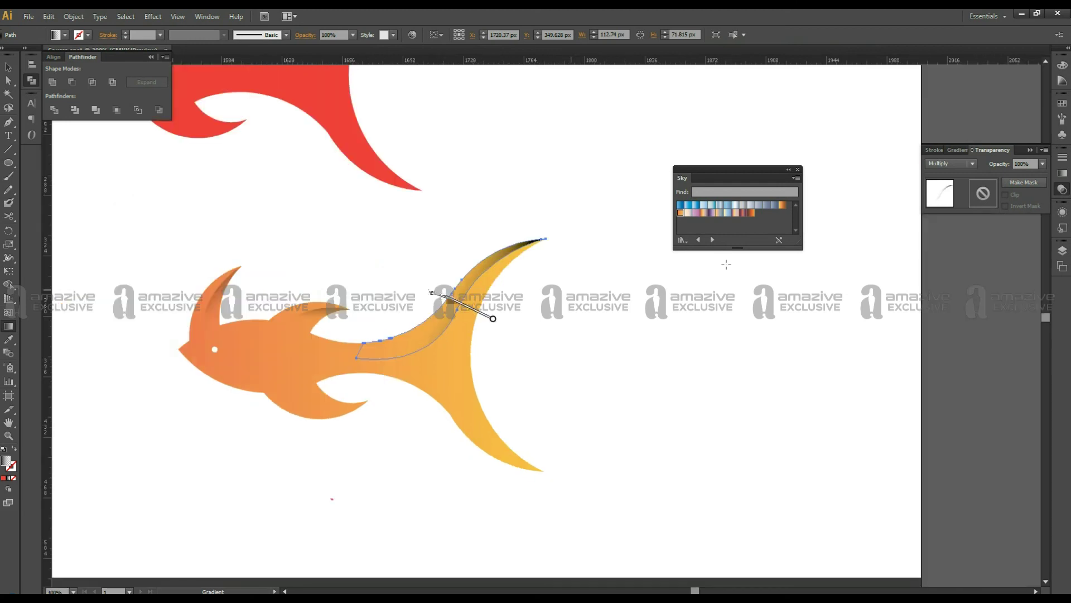
pyautogui.moveTo(424, 319); pyautogui.dragTo(552, 212)
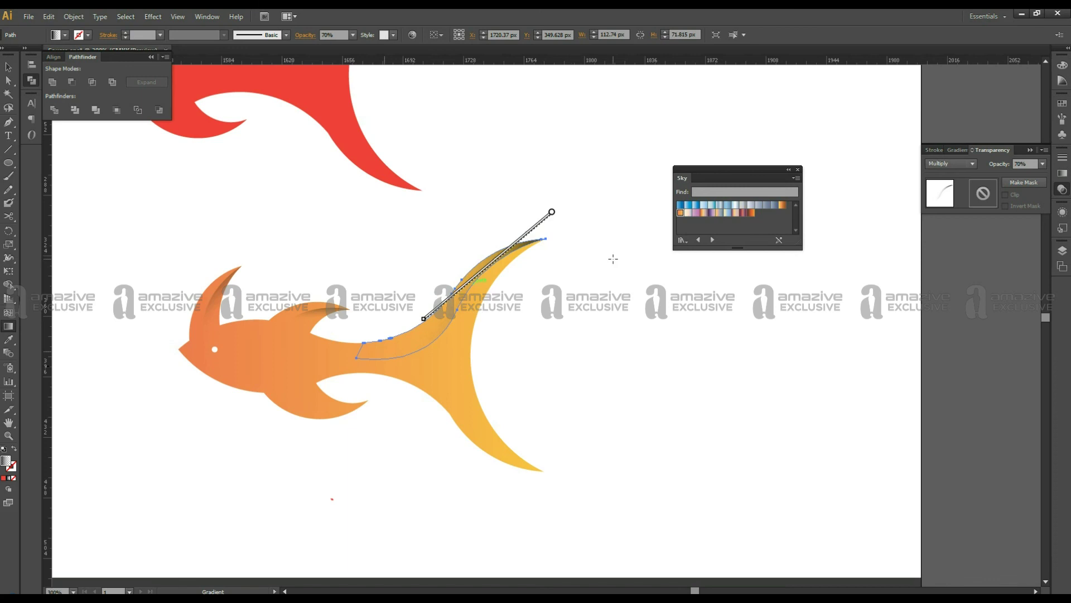
pyautogui.moveTo(500, 260); pyautogui.dragTo(332, 399)
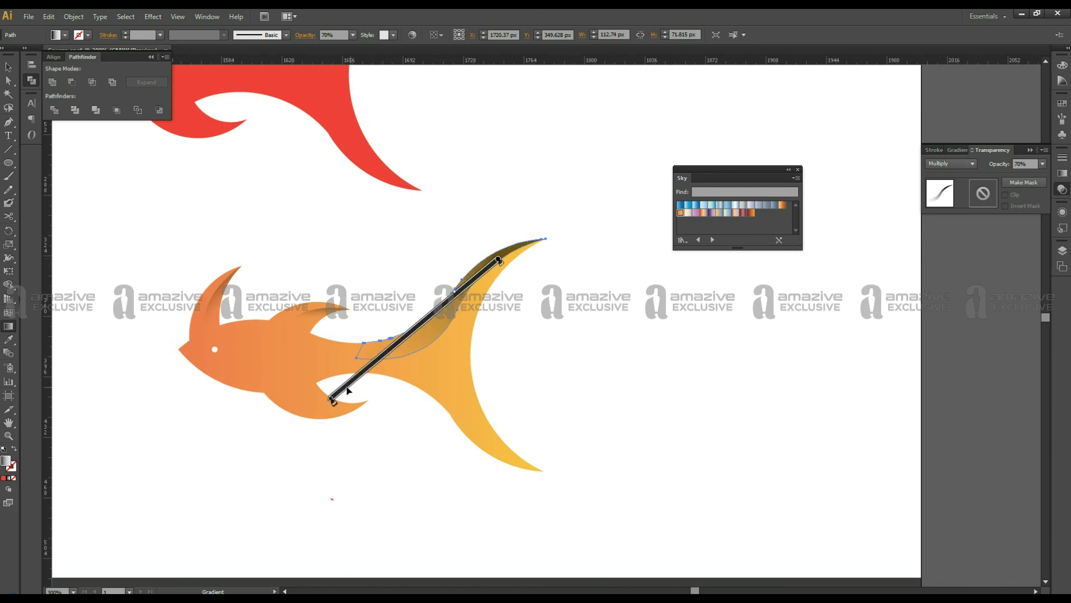
pyautogui.hotkey('ctrl', 'shift', 'a')
# Trim a penned shape into a gradient sliver on the lower tail lobe, then start the belly fin shadow path
pyautogui.press('p')
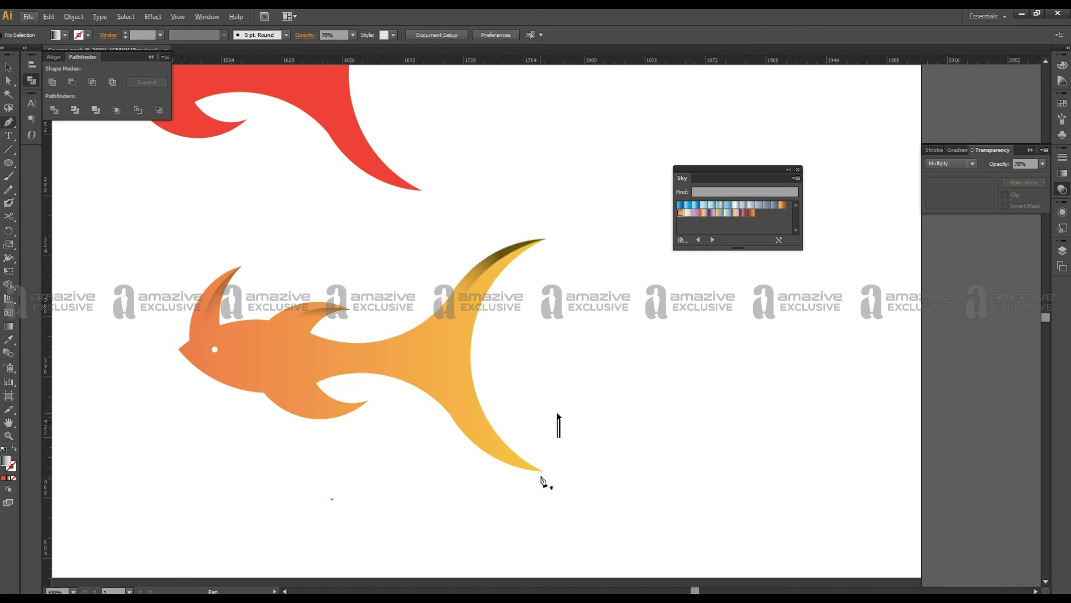
pyautogui.click(543, 472)
pyautogui.moveTo(452, 355); pyautogui.dragTo(452, 450)
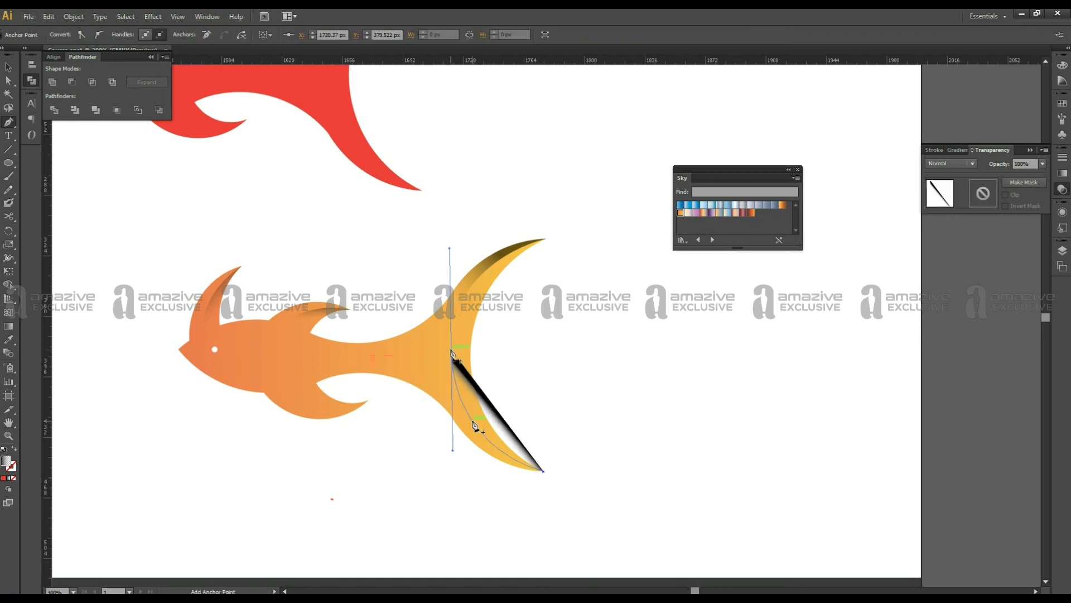
pyautogui.click(541, 348)
pyautogui.hotkey('ctrl', 'a')
pyautogui.hotkey('shift', 'm')
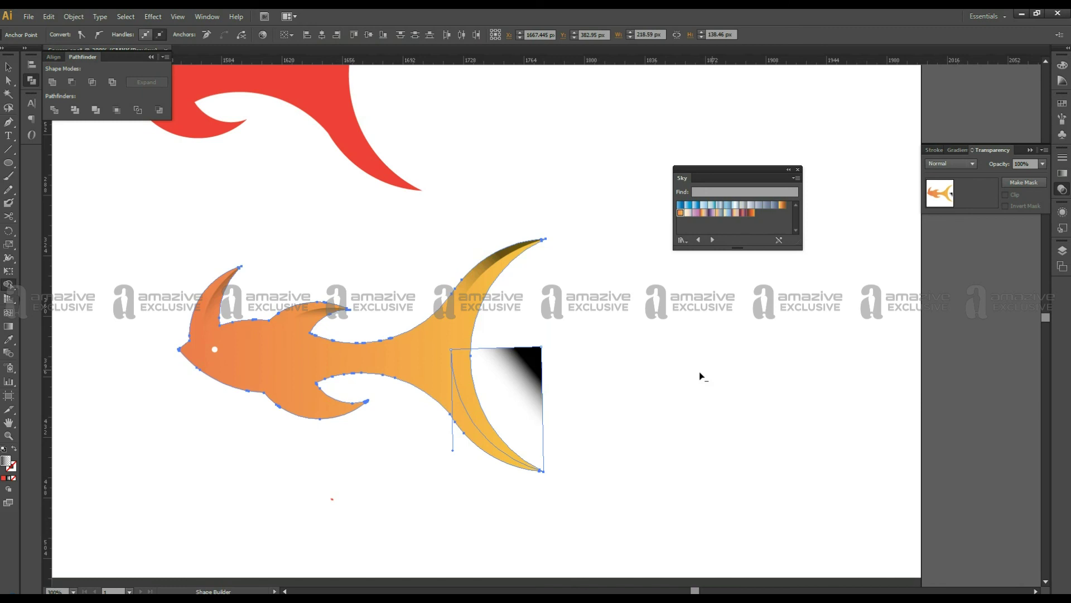
pyautogui.keyDown('alt'); pyautogui.click(517, 391); pyautogui.keyUp('alt')
pyautogui.press('g')
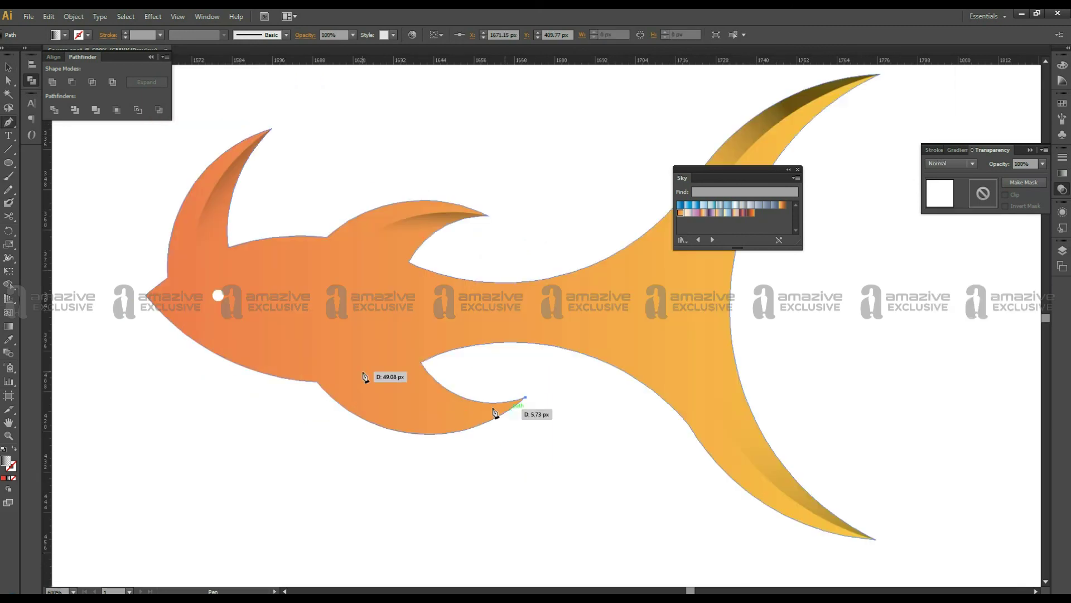
pyautogui.moveTo(403, 412); pyautogui.dragTo(367, 377)
pyautogui.moveTo(430, 361); pyautogui.dragTo(449, 351)
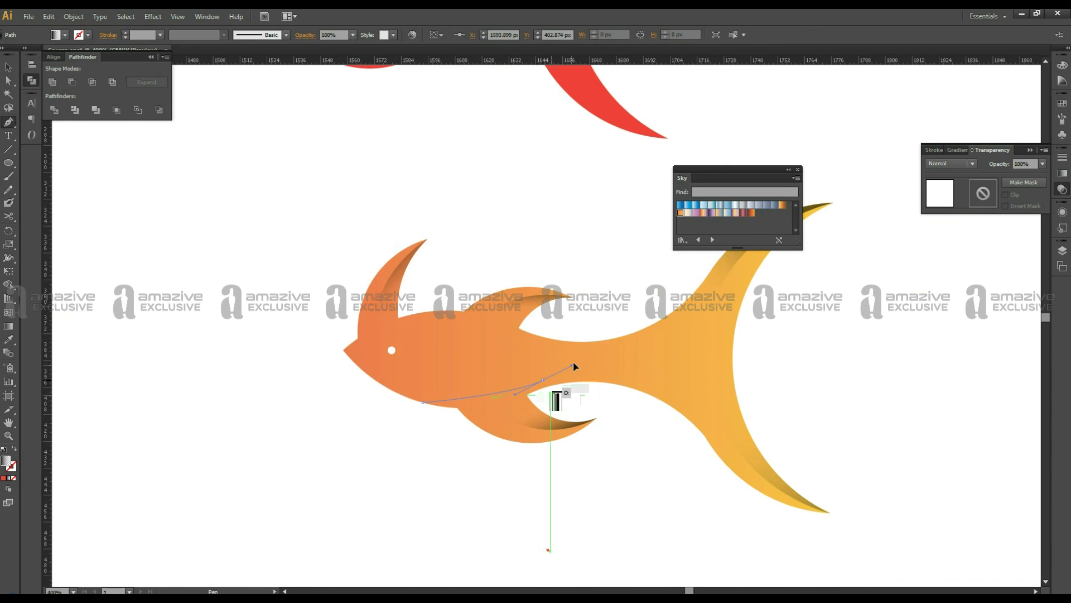
# Draw a shadow path across the body toward the tail and set it to Multiply blend mode
pyautogui.moveTo(623, 336); pyautogui.dragTo(672, 314)
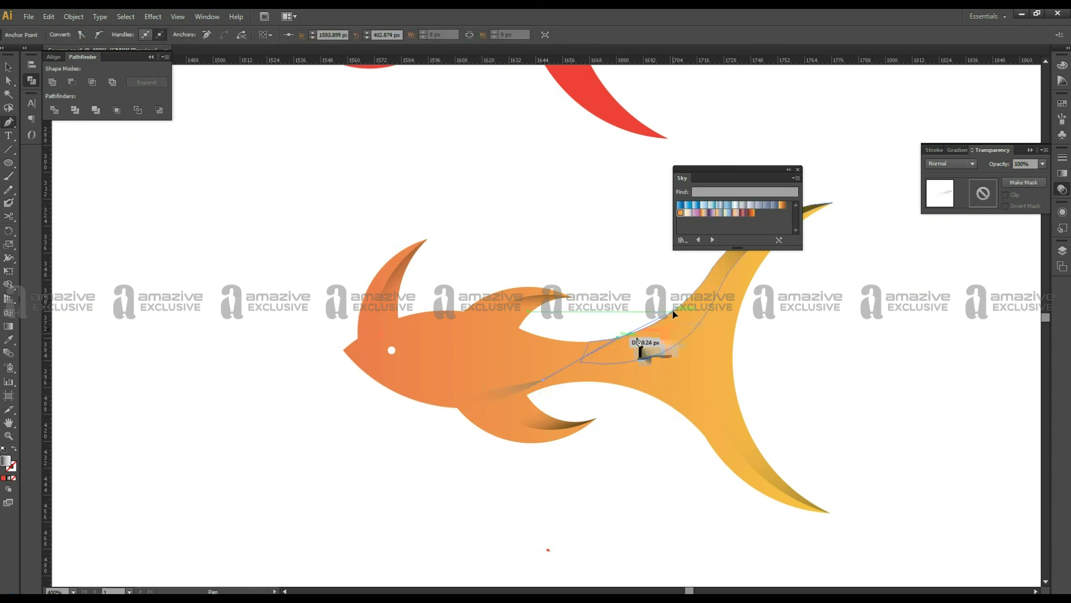
pyautogui.moveTo(423, 402); pyautogui.dragTo(424, 411)
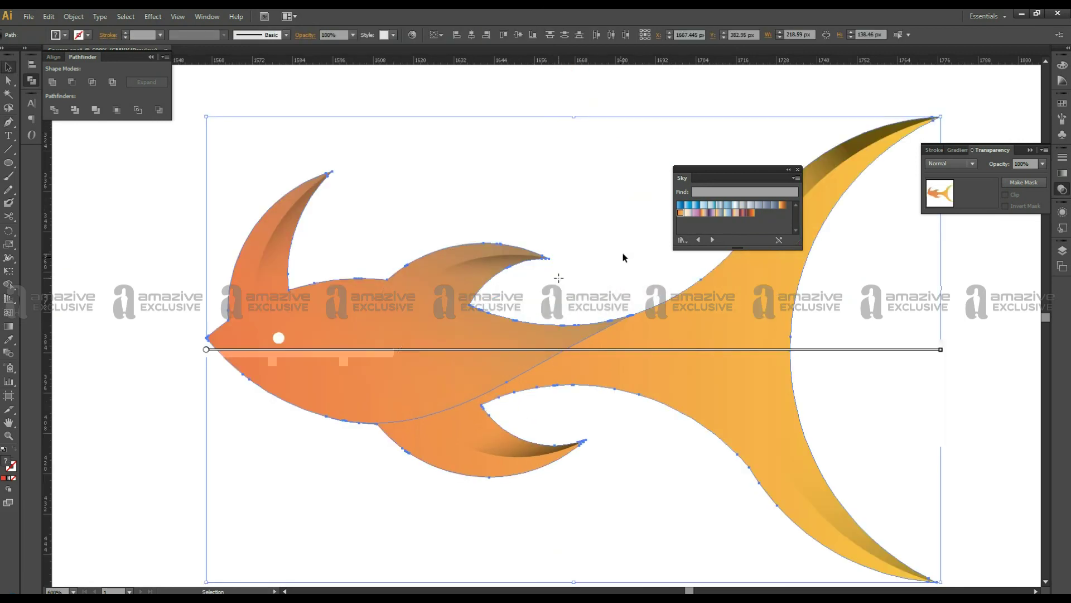
pyautogui.click(952, 163)
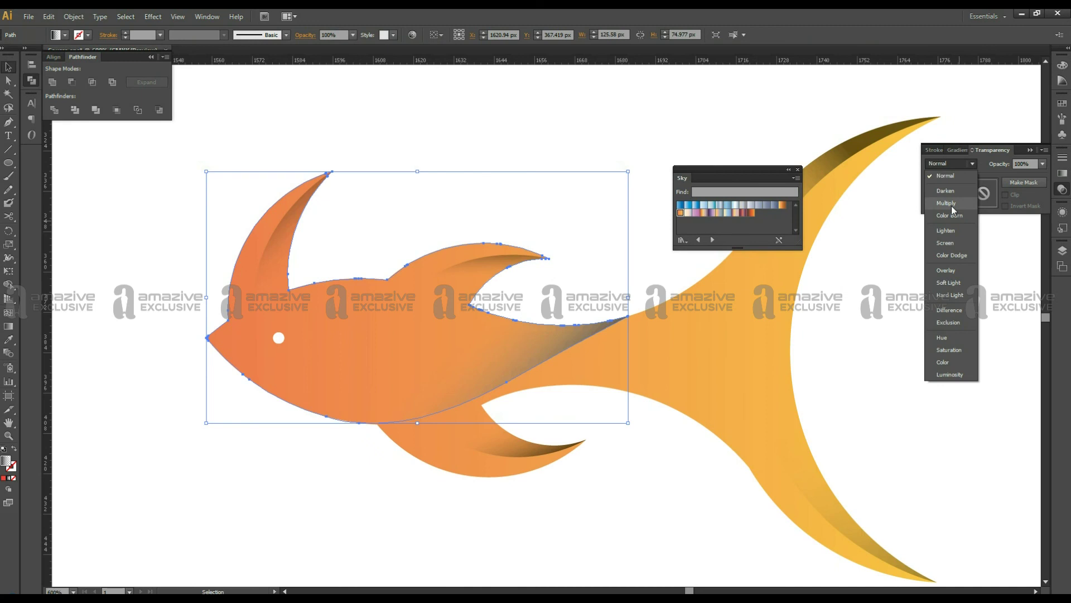
pyautogui.click(952, 203)
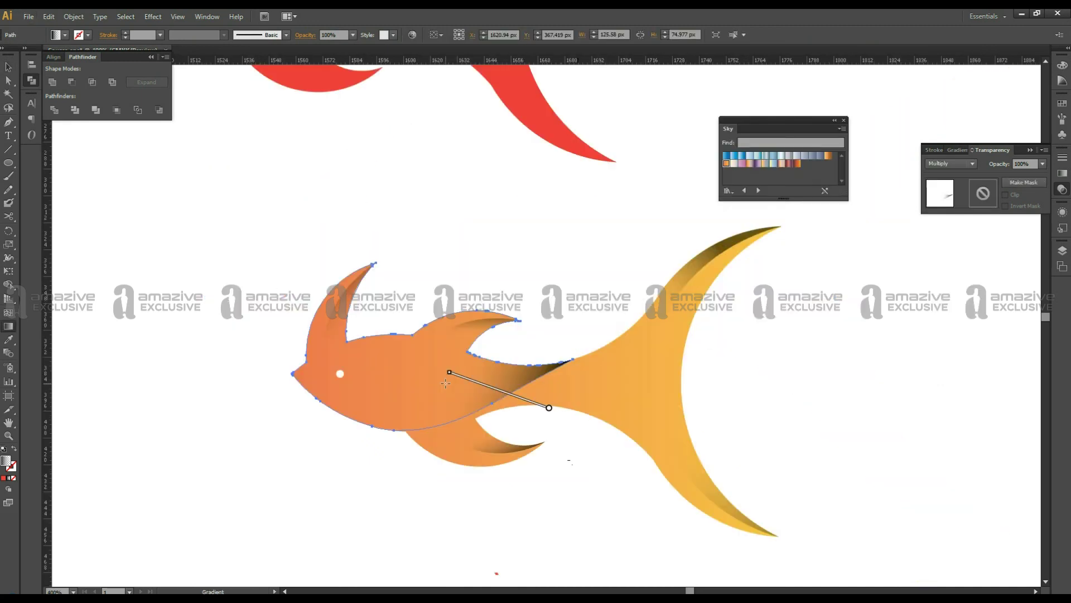
pyautogui.press('v')
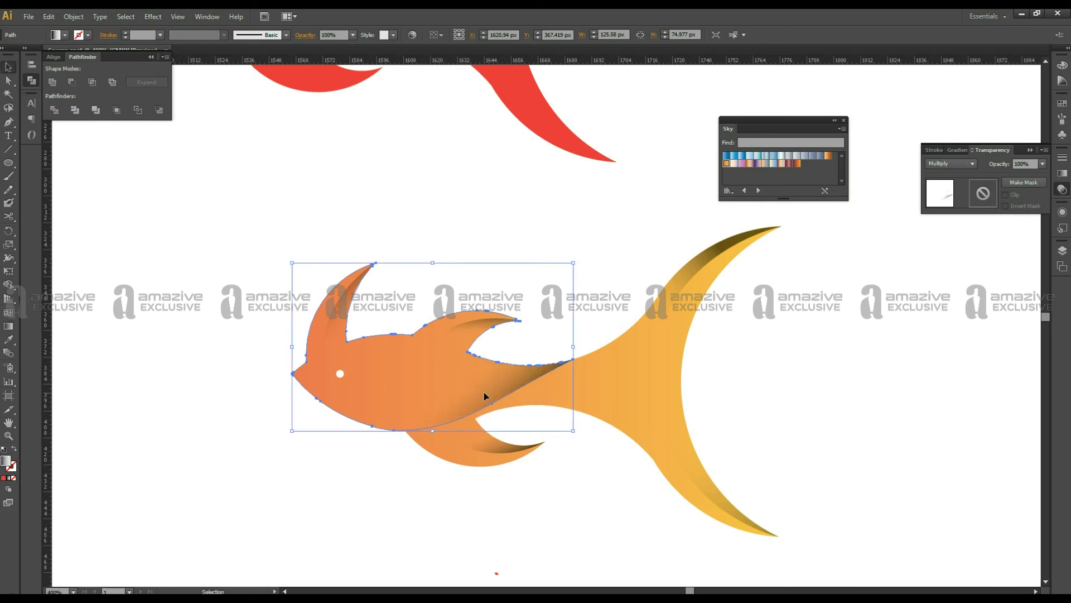
# Pen a new shadow shape at the upper tail tip and select it with the fish body for Shape Builder trimming
pyautogui.click(958, 150)
pyautogui.click(776, 364)
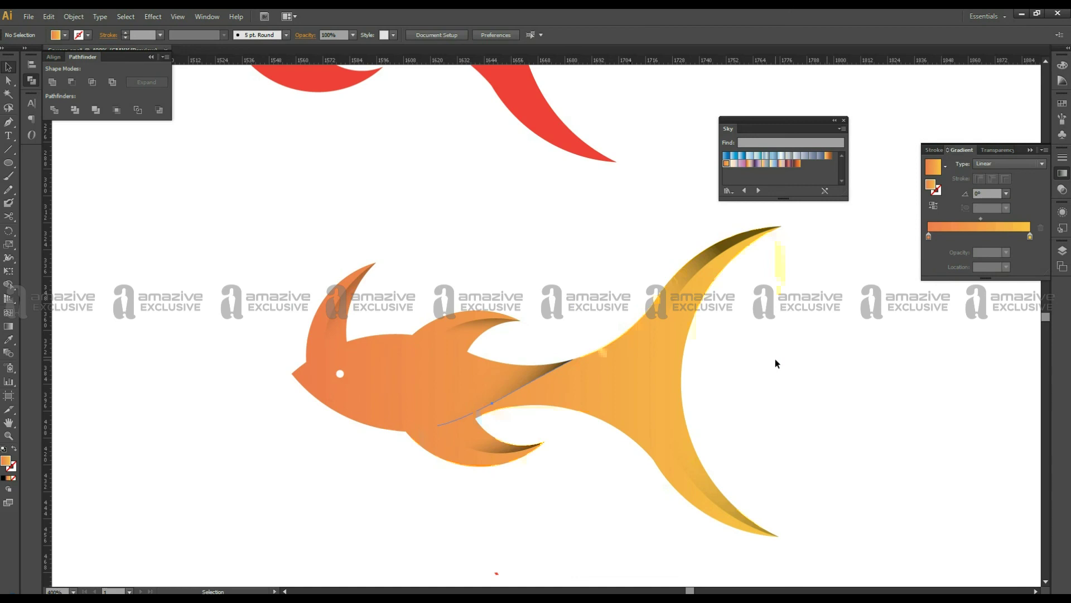
pyautogui.moveTo(776, 364); pyautogui.dragTo(722, 366)
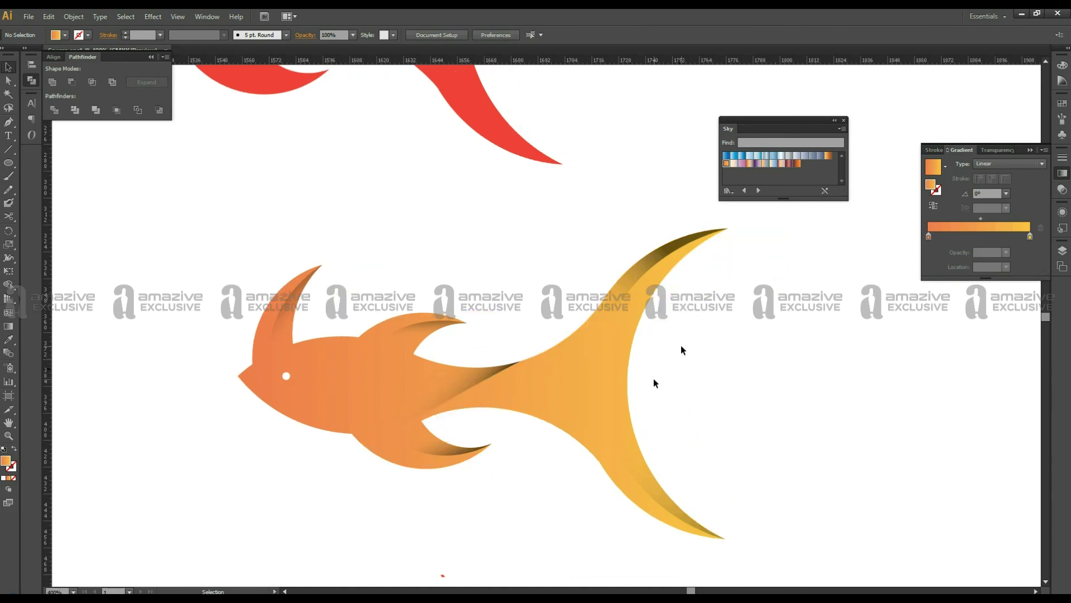
pyautogui.press('p')
pyautogui.moveTo(728, 228); pyautogui.dragTo(608, 350)
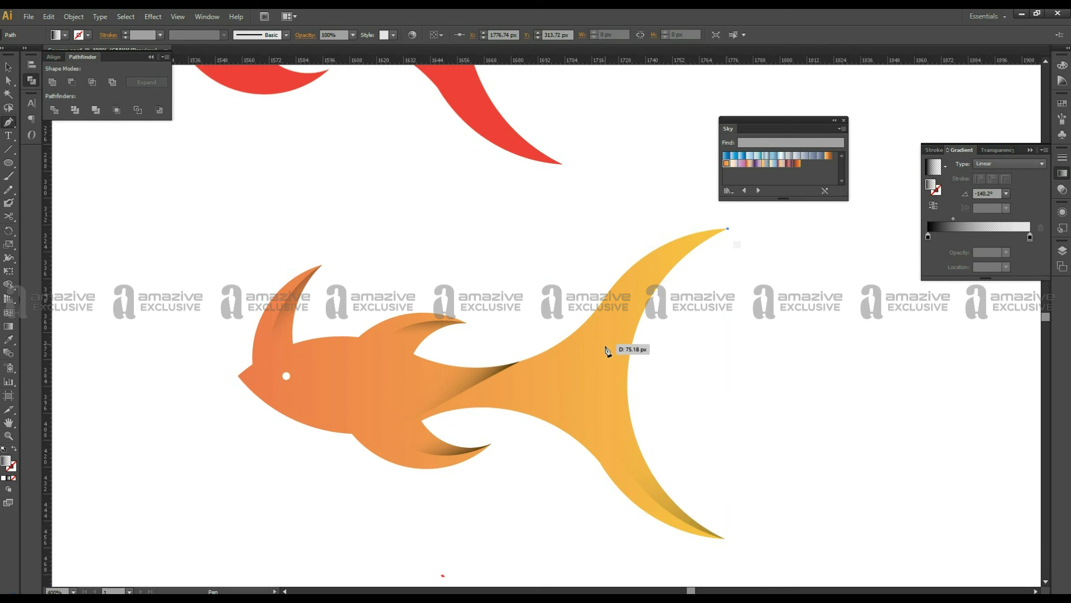
pyautogui.click(607, 353)
pyautogui.click(568, 337)
pyautogui.click(728, 228)
pyautogui.hotkey('shift', 'm')
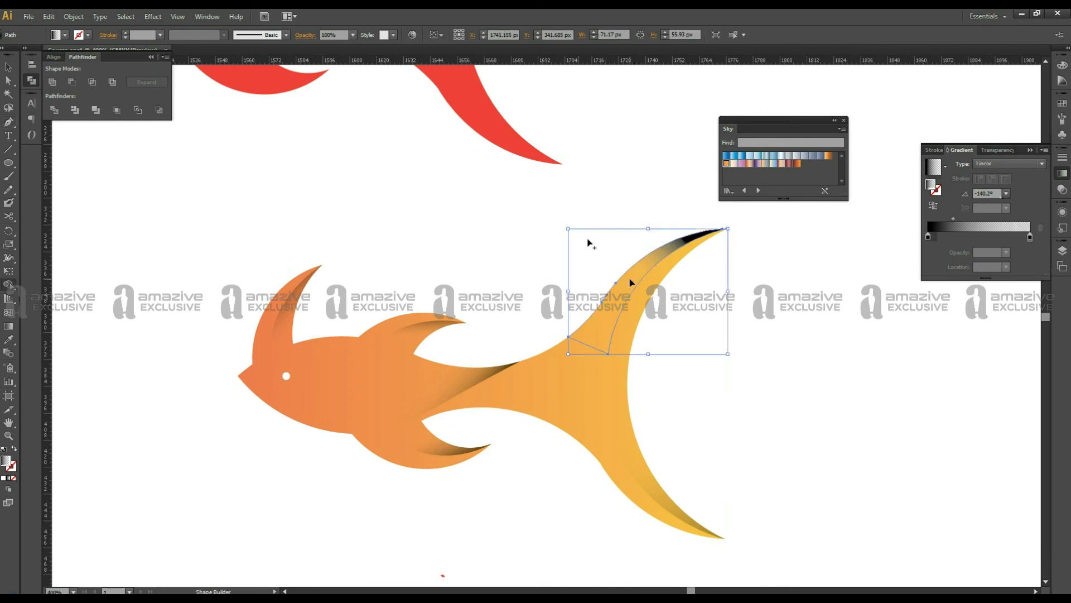